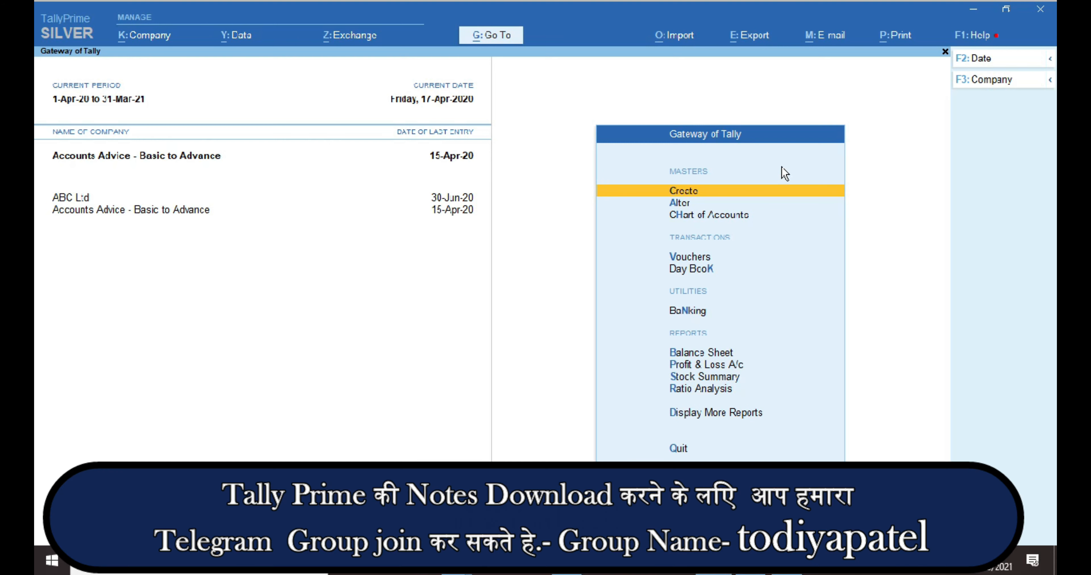
Step: Open the Raj Sales ledger and its Purchase voucher dated 15-Apr-20 to examine the original purchase details
key("Down")
key("Down")
key("Down")
key("Down")
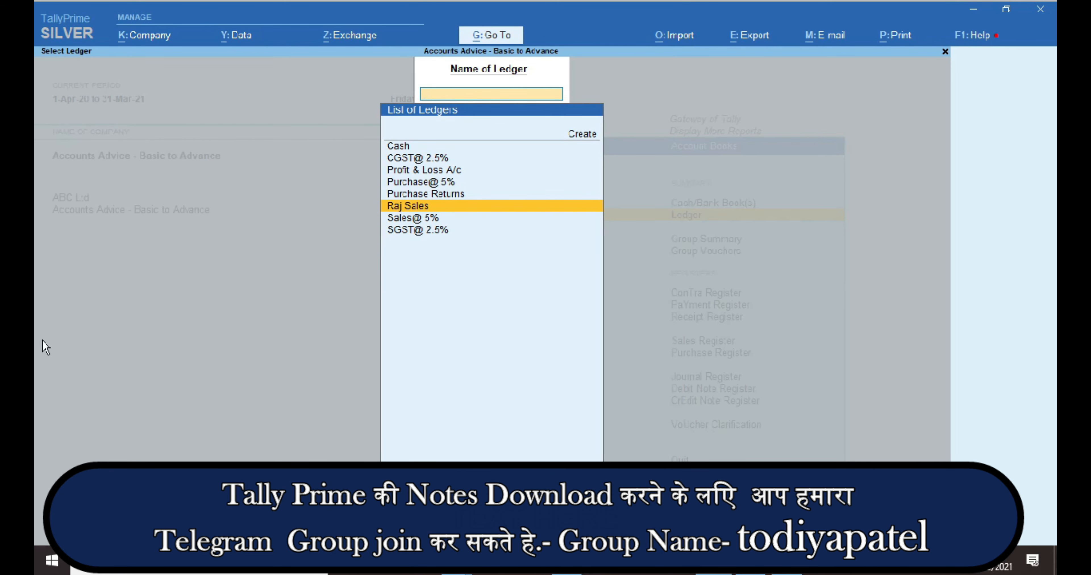
key("Return")
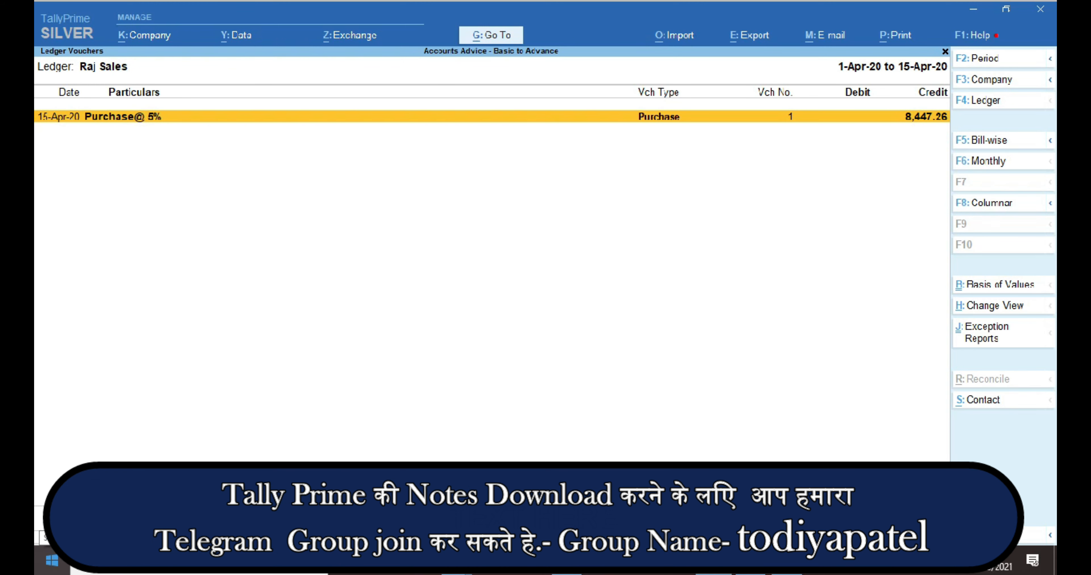
key("Return")
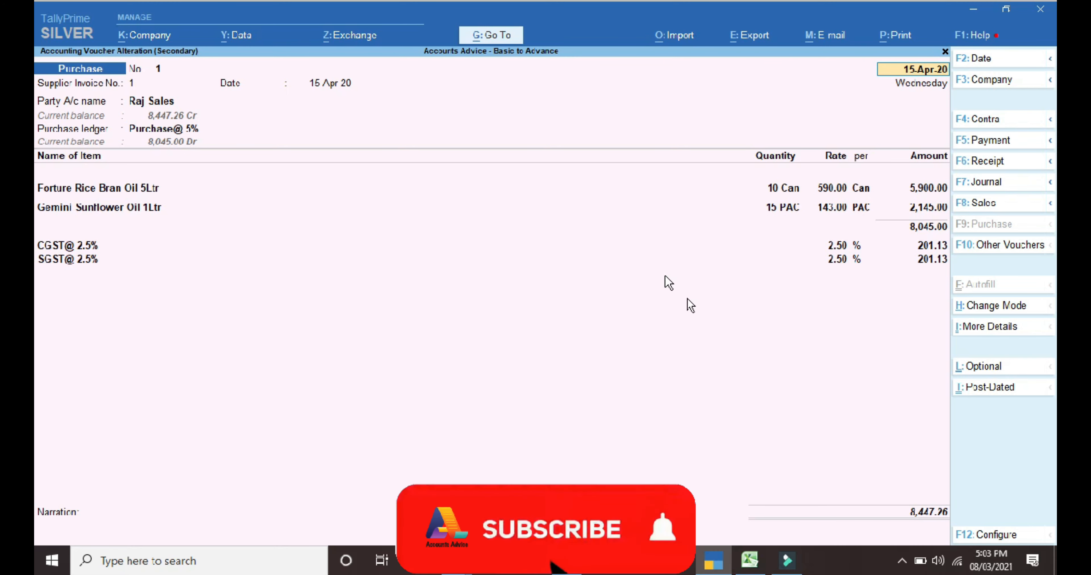
Step: Switch to the Debit Note 001 workbook in Excel and examine the returned item's description and rate
left_click(749, 557)
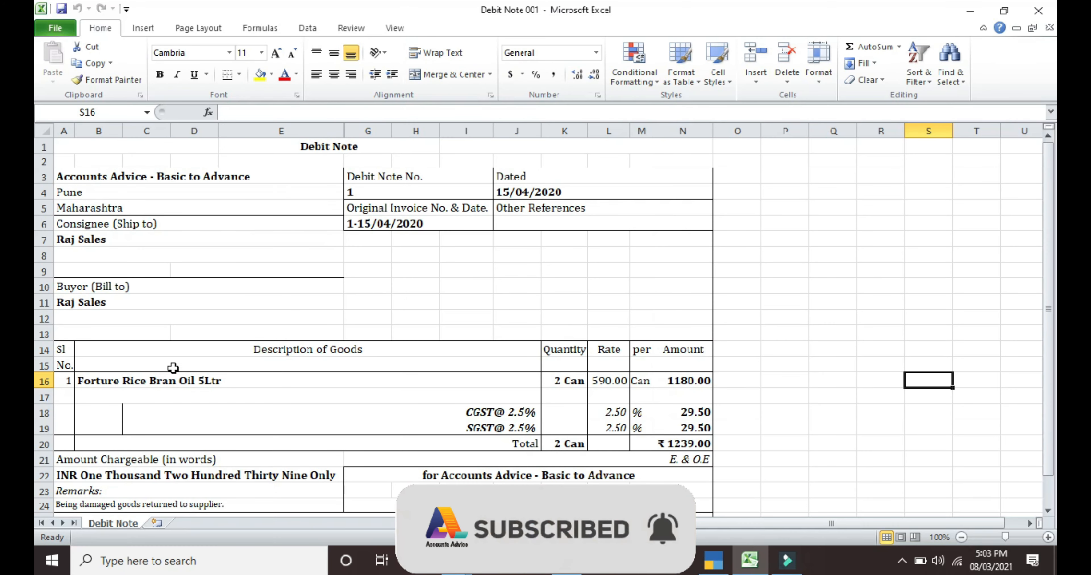
left_click(127, 383)
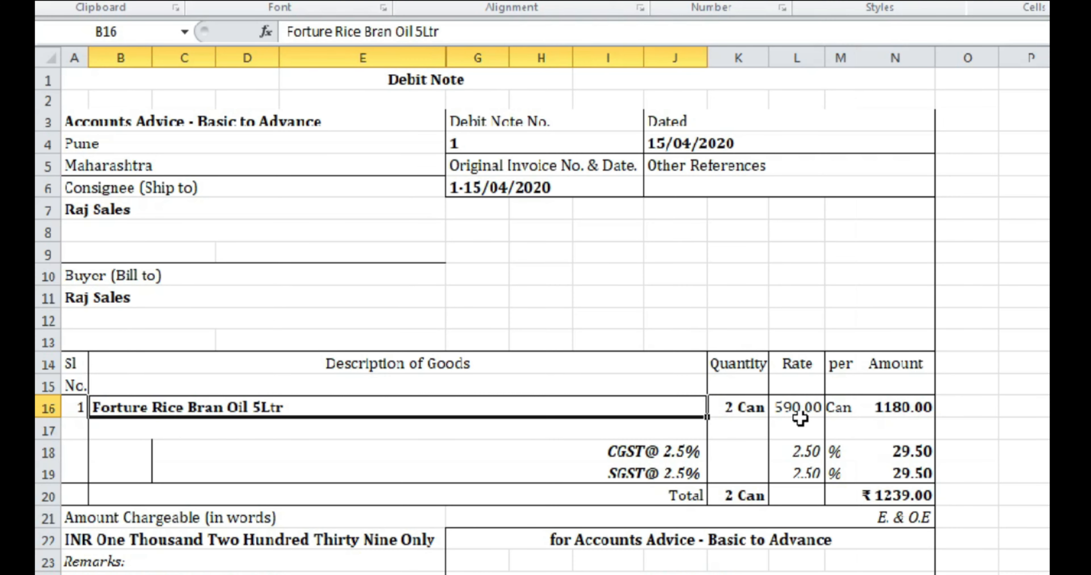
left_click(800, 408)
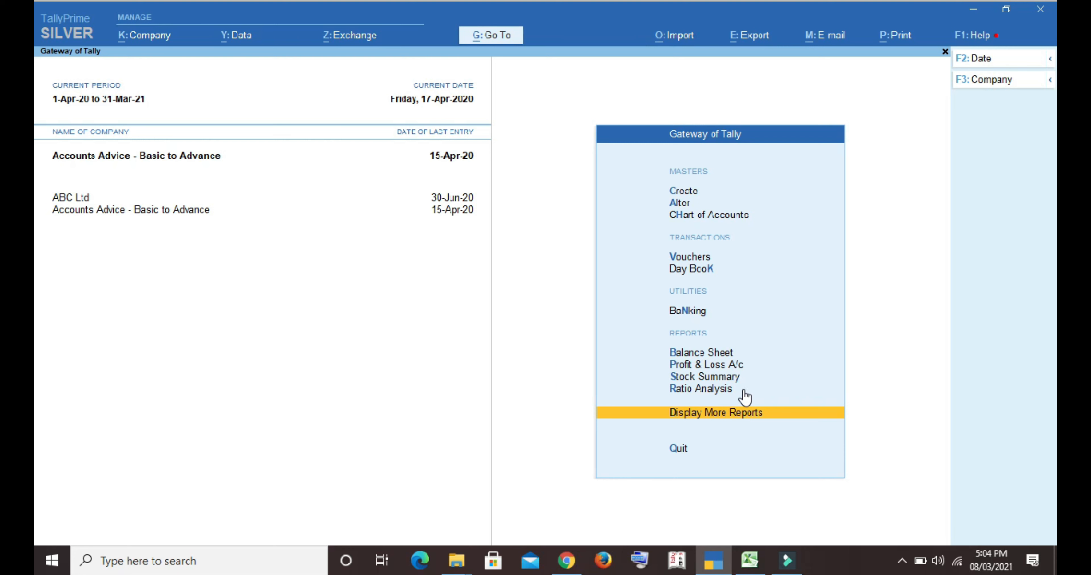
Step: Switch back to TallyPrime and start a new Debit Note voucher in Item Invoice mode
key("Up")
key("Up")
key("Up")
key("Up")
key("Up")
key("Up")
key("Up")
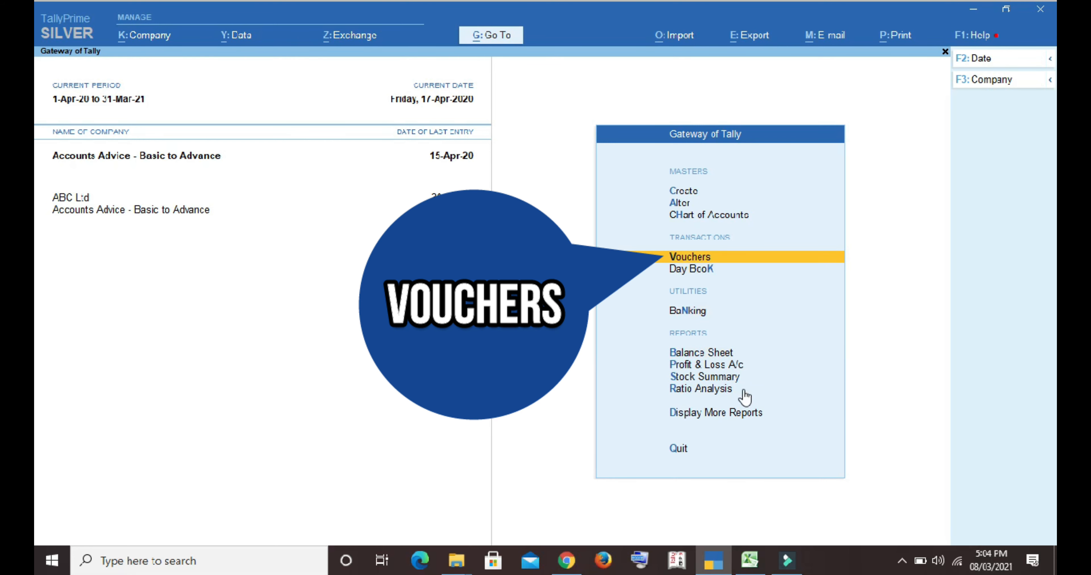
key("Return")
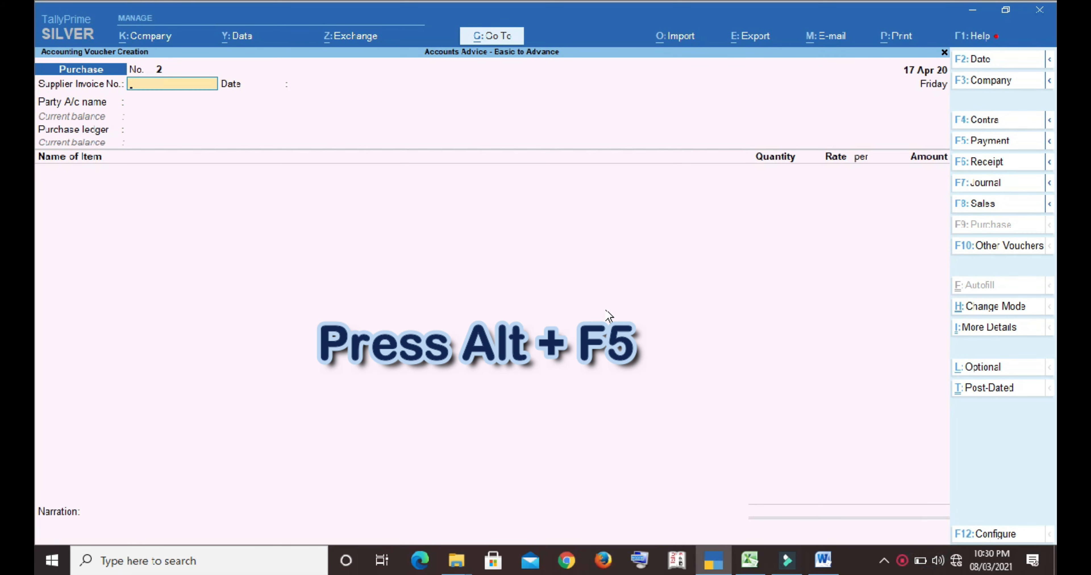
key("alt+F5")
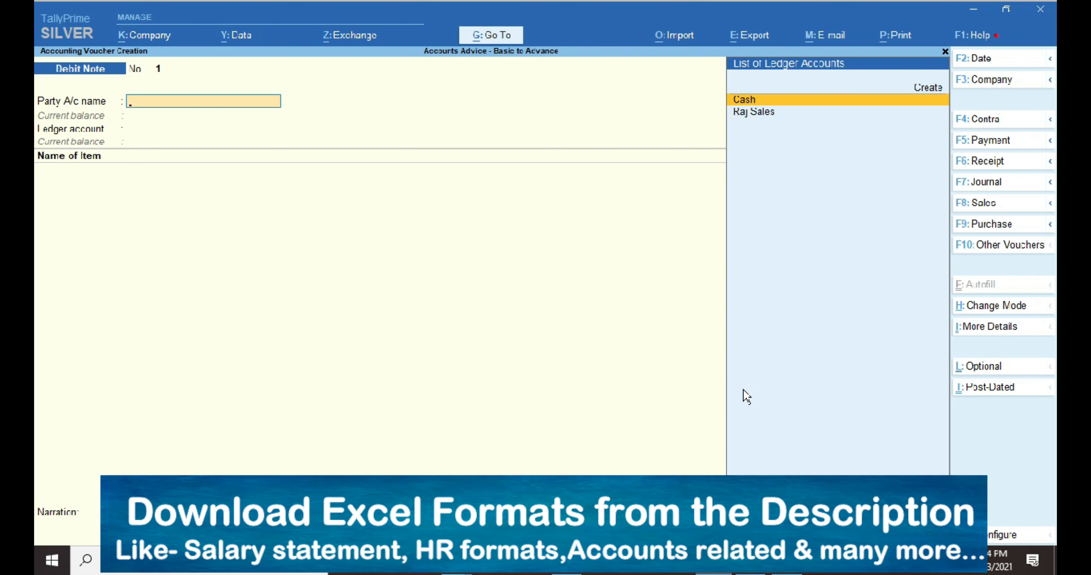
key("ctrl+h")
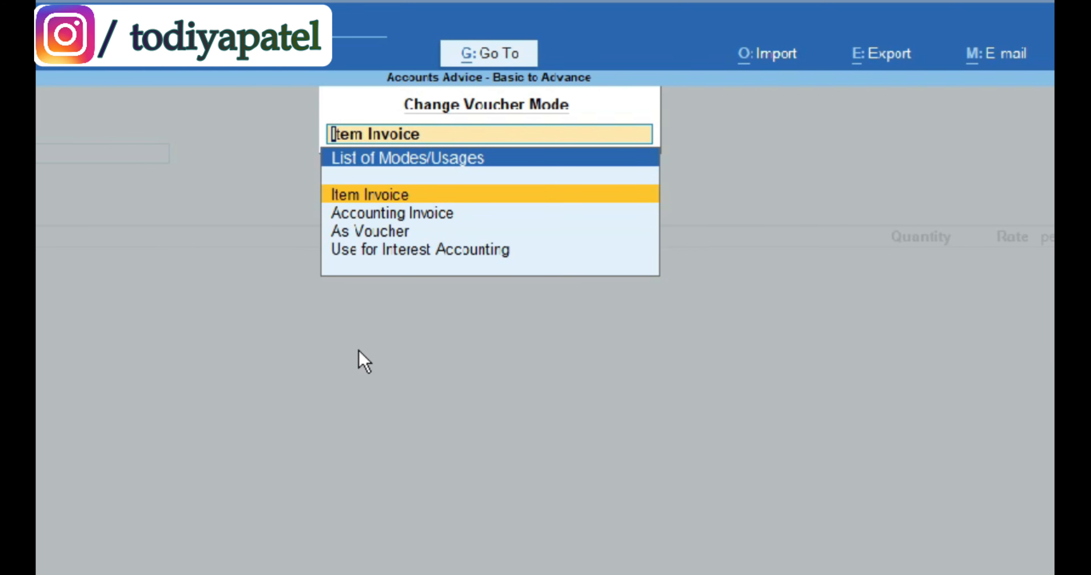
key("Return")
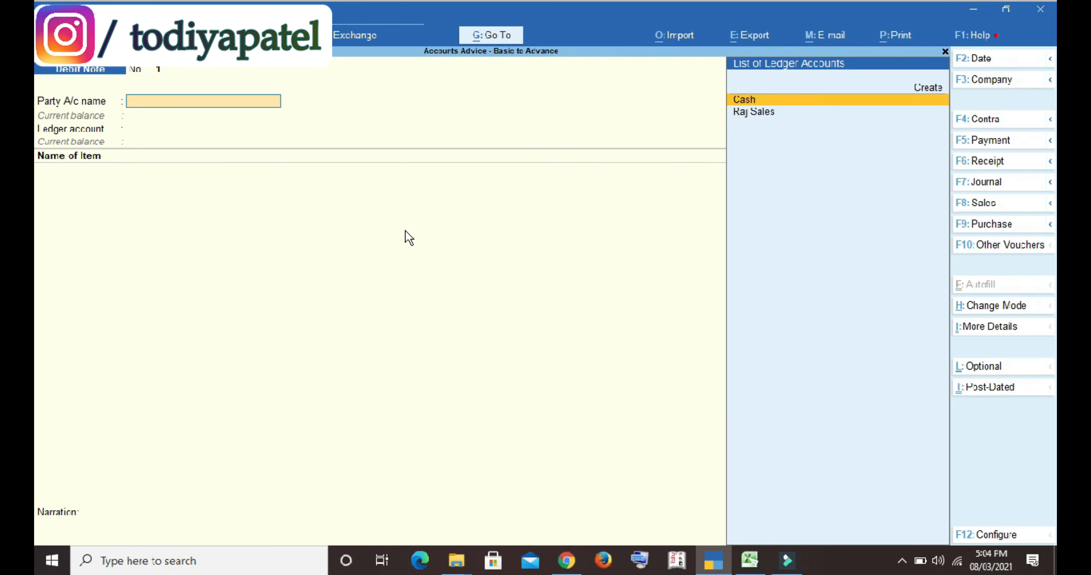
Step: Set the debit note's party account to Raj Sales, accept its party details, and use Purchase@ 5% as the ledger account
key("Down")
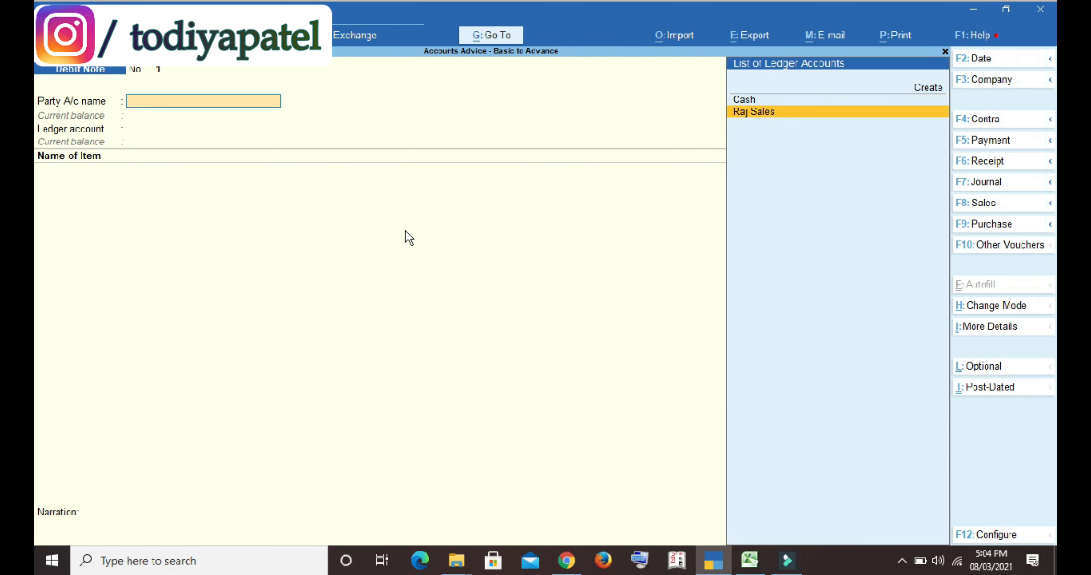
key("Return")
key("ctrl+a")
key("ctrl+a")
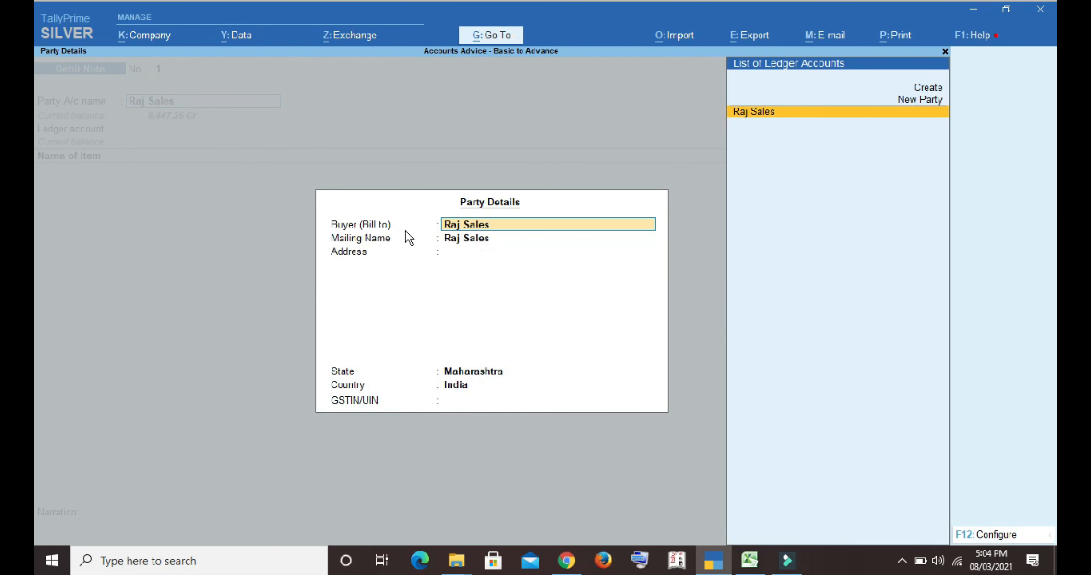
key("Return")
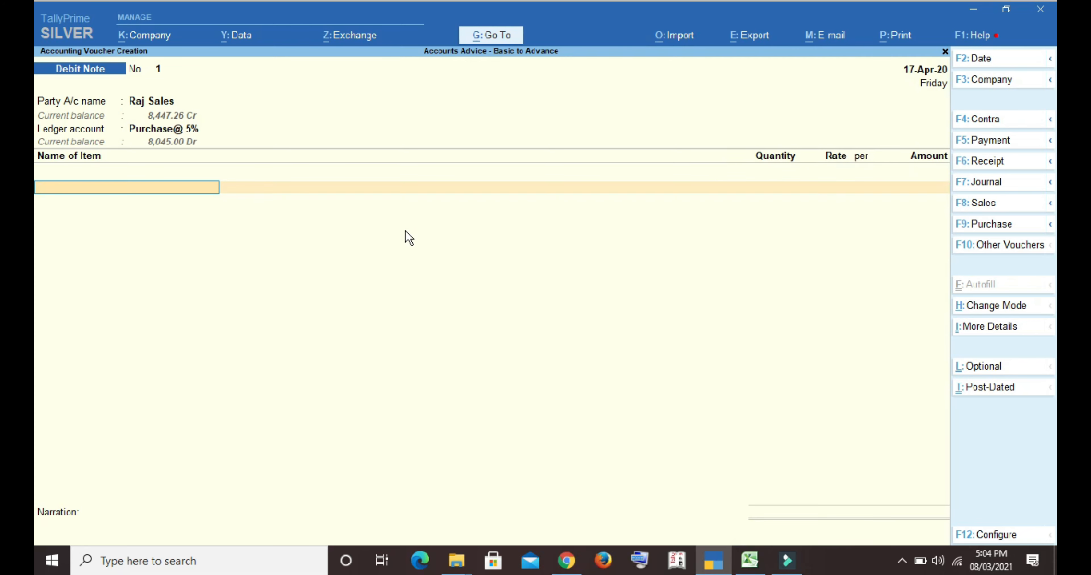
key("Escape")
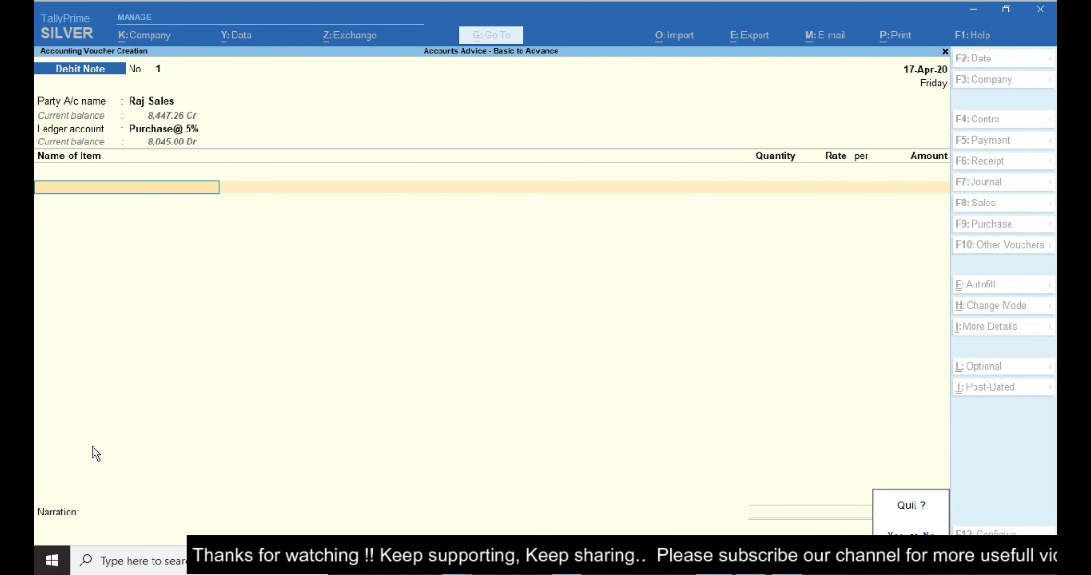
key("n")
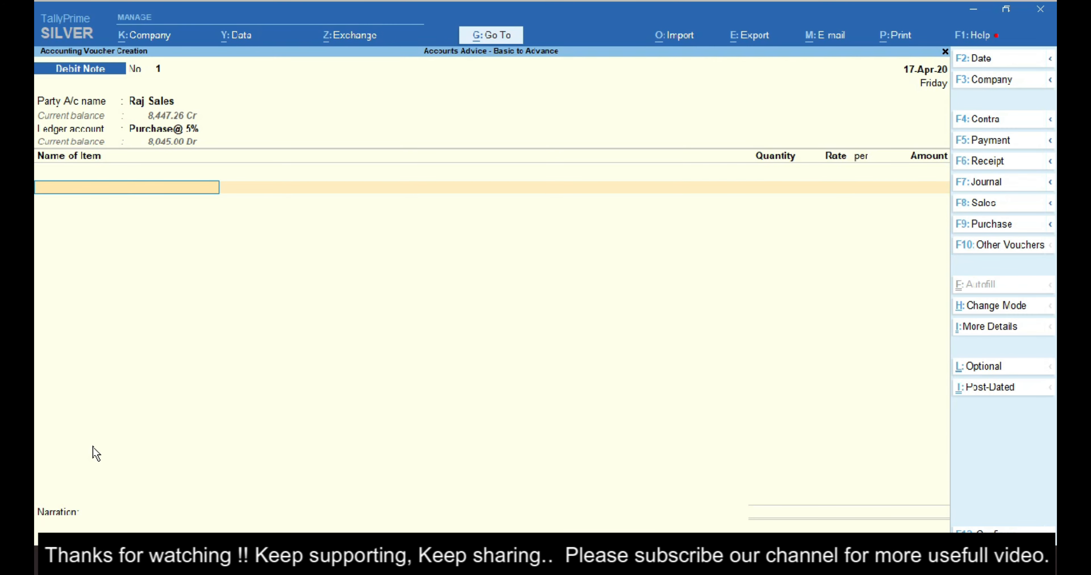
Step: Add the stock item Forture Rice Bran Oil 5Ltr with a quantity of 2 Can at a rate of 590.00
key("Down")
key("Down")
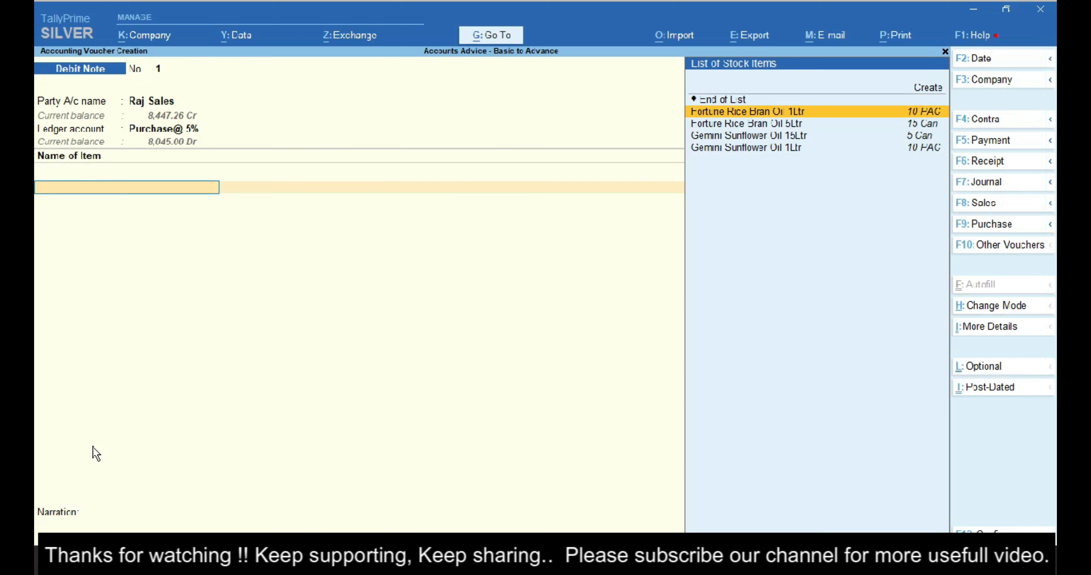
key("Down")
key("Return")
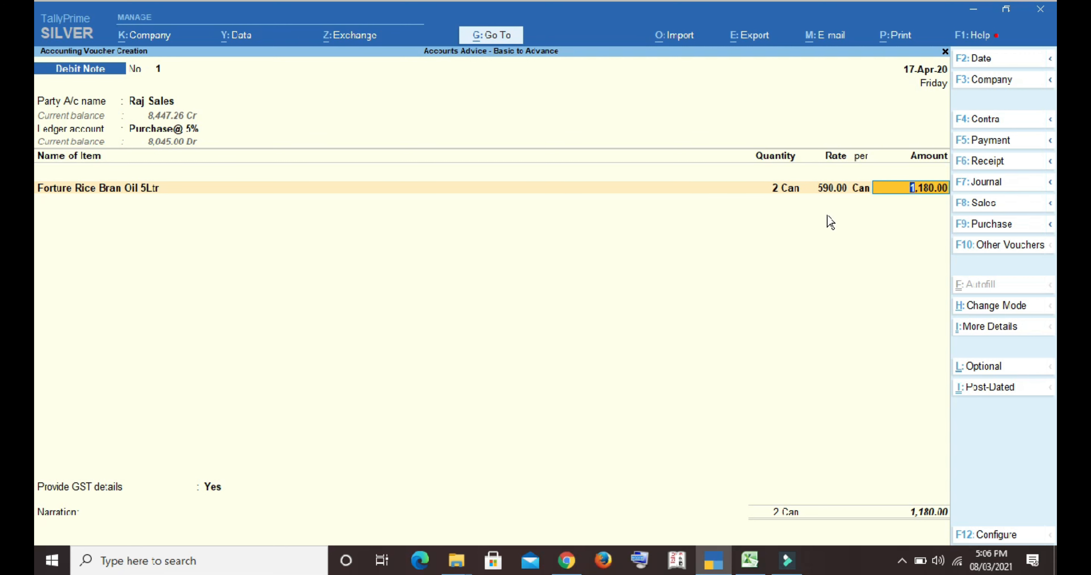
key("Return")
key("Return")
Step: Add the CGST@ 2.5% and SGST@ 2.5% tax ledgers below the stock item
type("C")
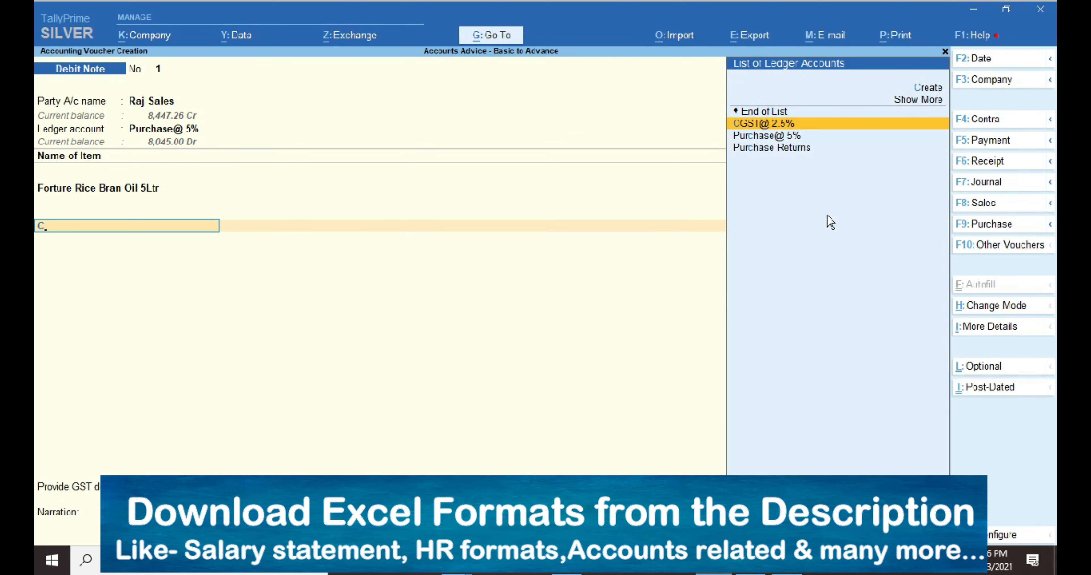
key("Return")
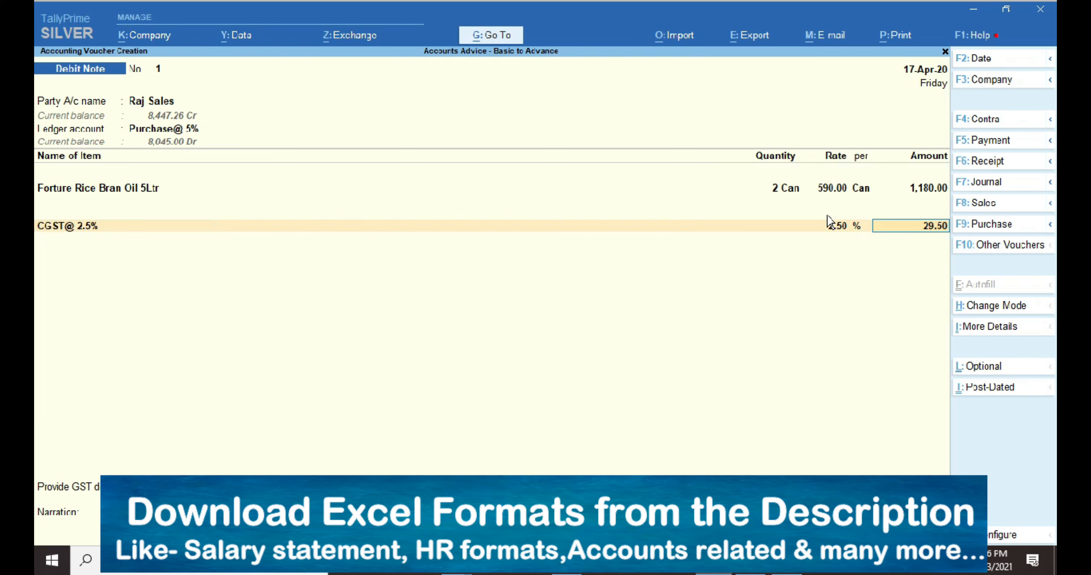
key("Return")
type("S")
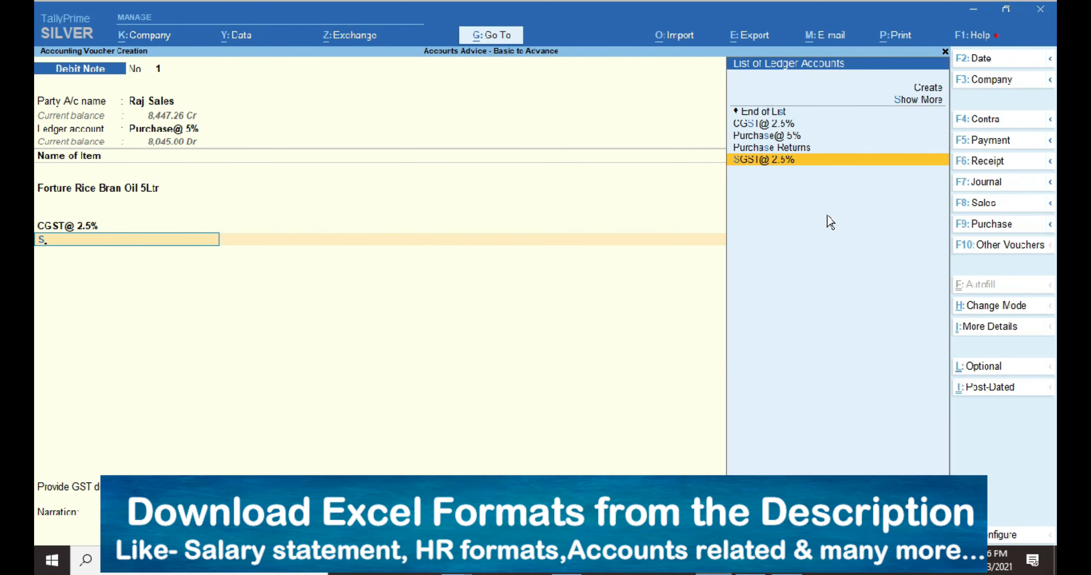
key("Return")
key("Return")
key("Return")
Step: Allocate the debit note as Agst Ref to pending bill 1 of 15-Apr-20 in the bill-wise details
key("Return")
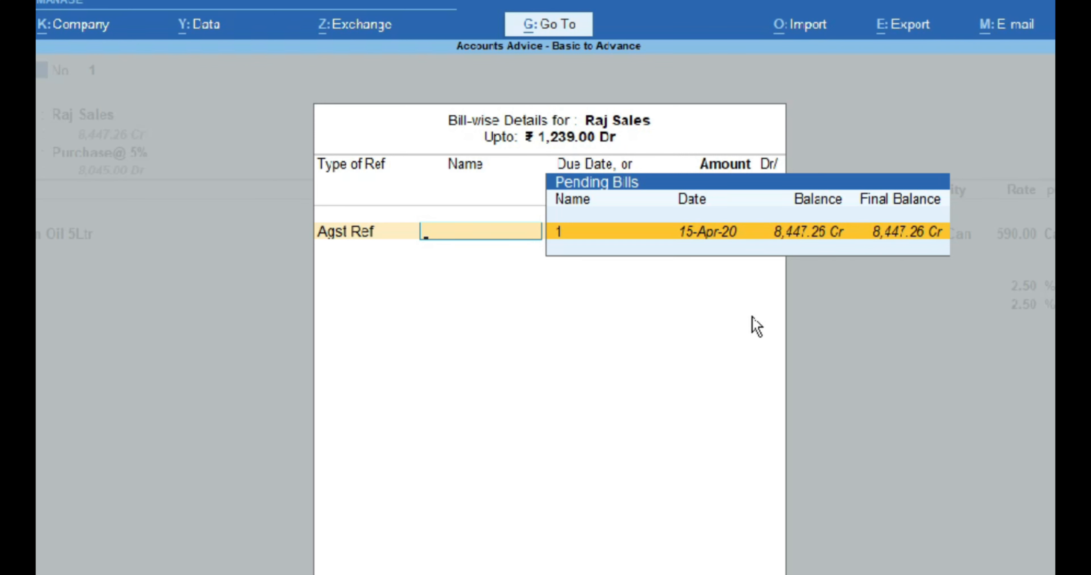
key("Return")
key("Return")
key("Return")
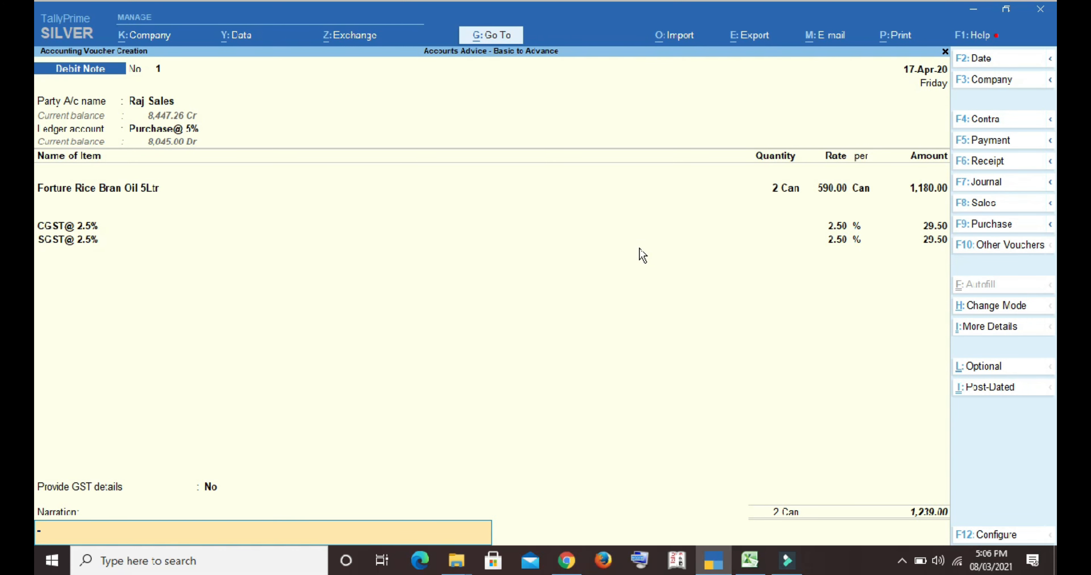
Step: Enter the narration "being goods returned due to defect seen", save the debit note, and leave voucher entry
type("being goods returned due to defect seen")
key("Return")
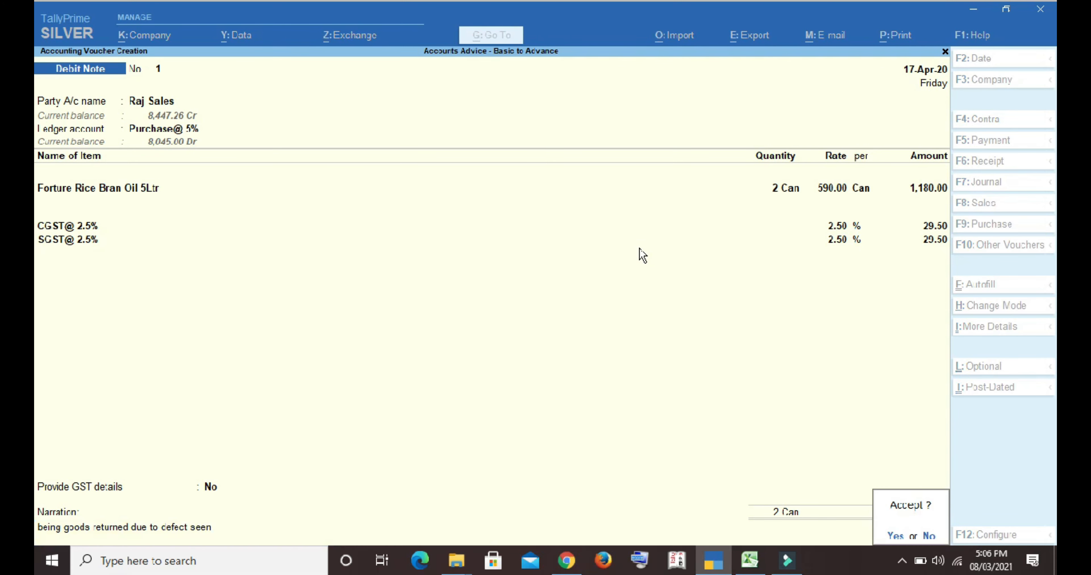
key("Return")
key("Escape")
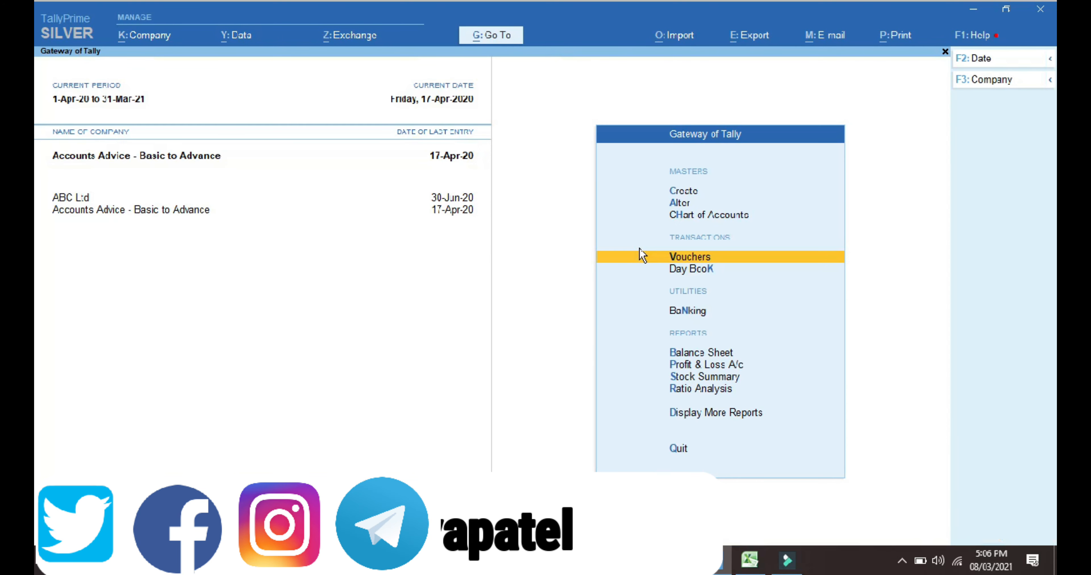
Step: Display the Raj Sales ledger vouchers from the account books and open the Debit Note entry dated 17-Apr-20
key("d")
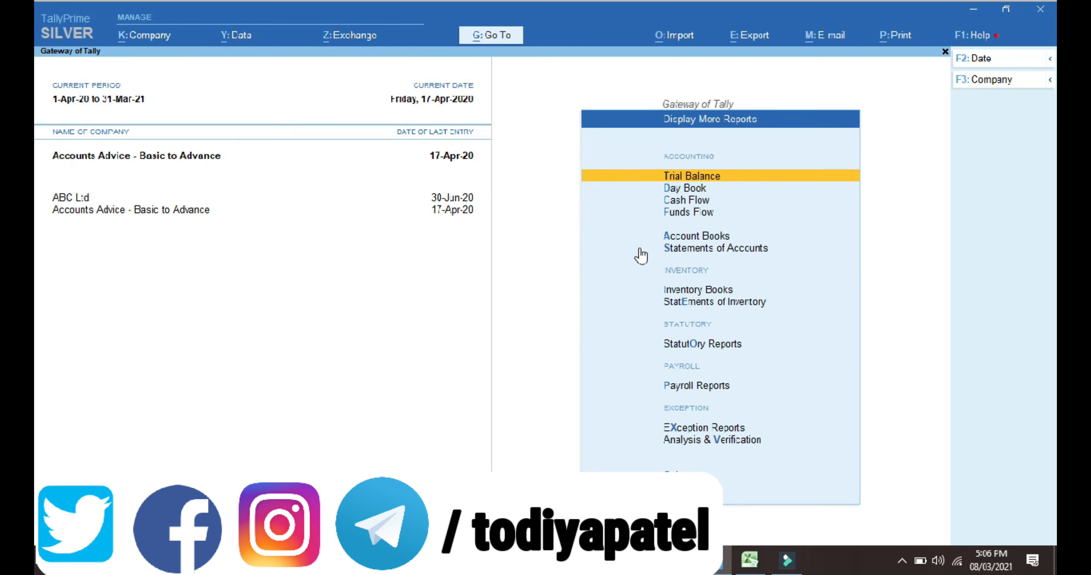
key("a")
key("l")
key("Down")
key("Down")
key("Down")
key("Down")
key("Down")
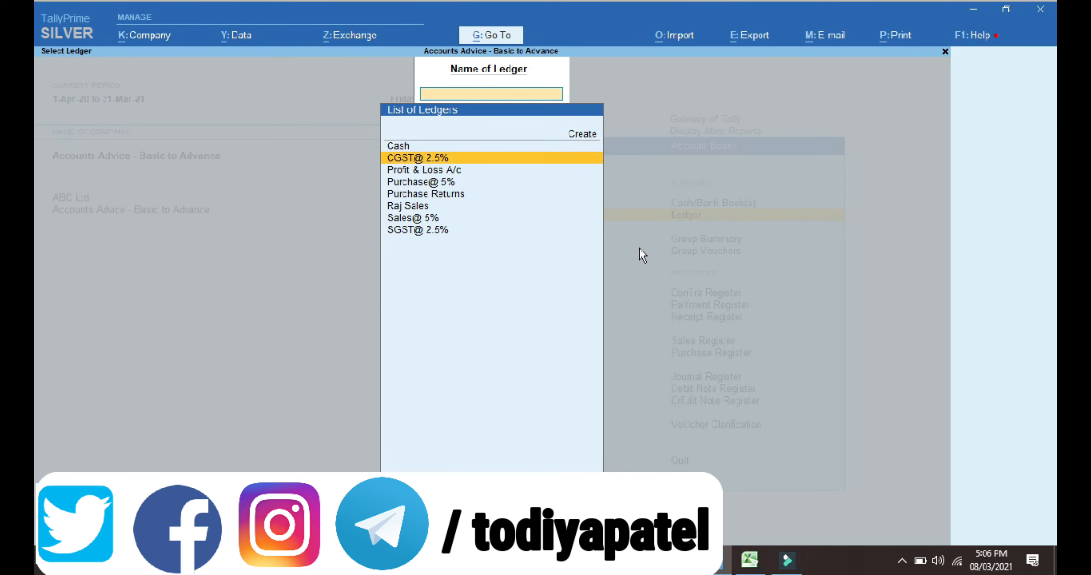
key("Return")
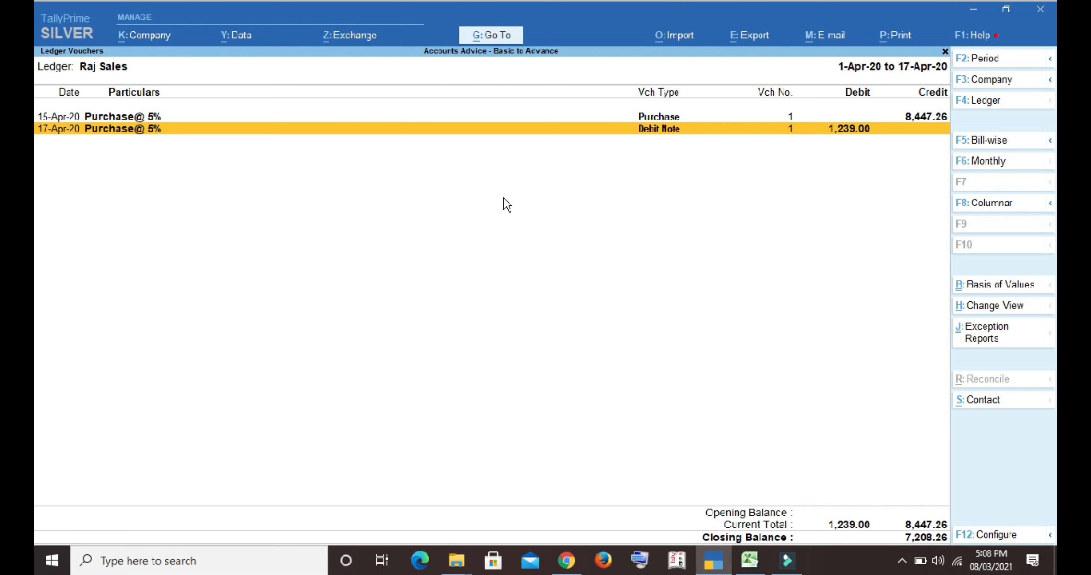
key("Return")
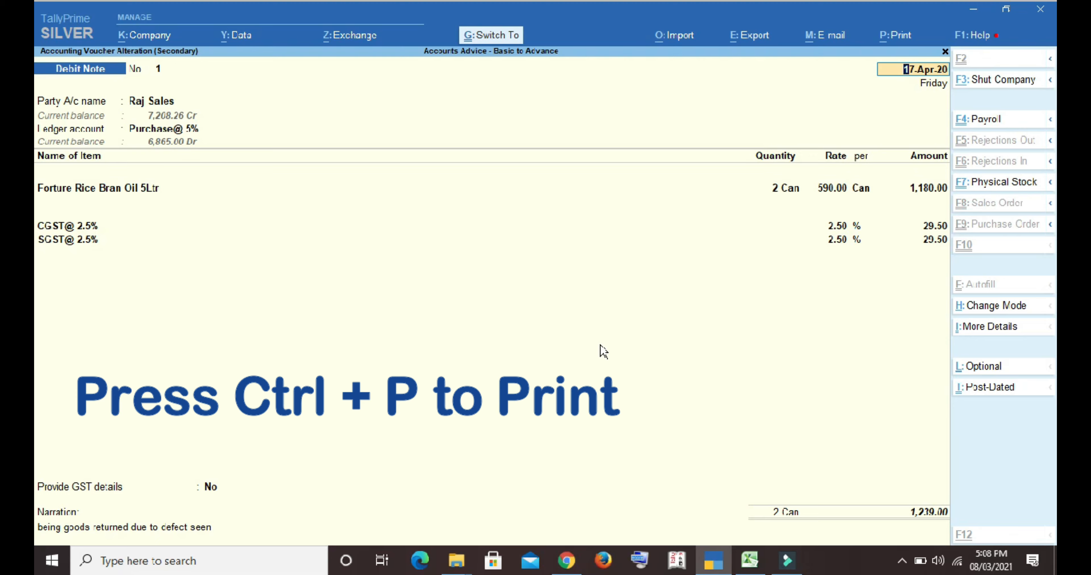
Step: Review the debit note's print configuration options without changing them, and preview the printout
key("ctrl+p")
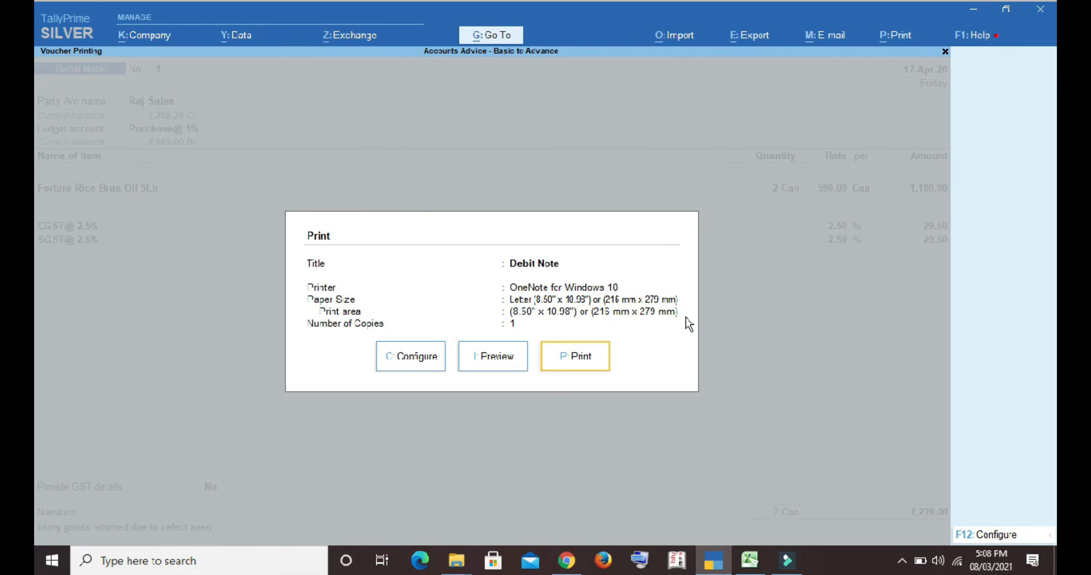
key("c")
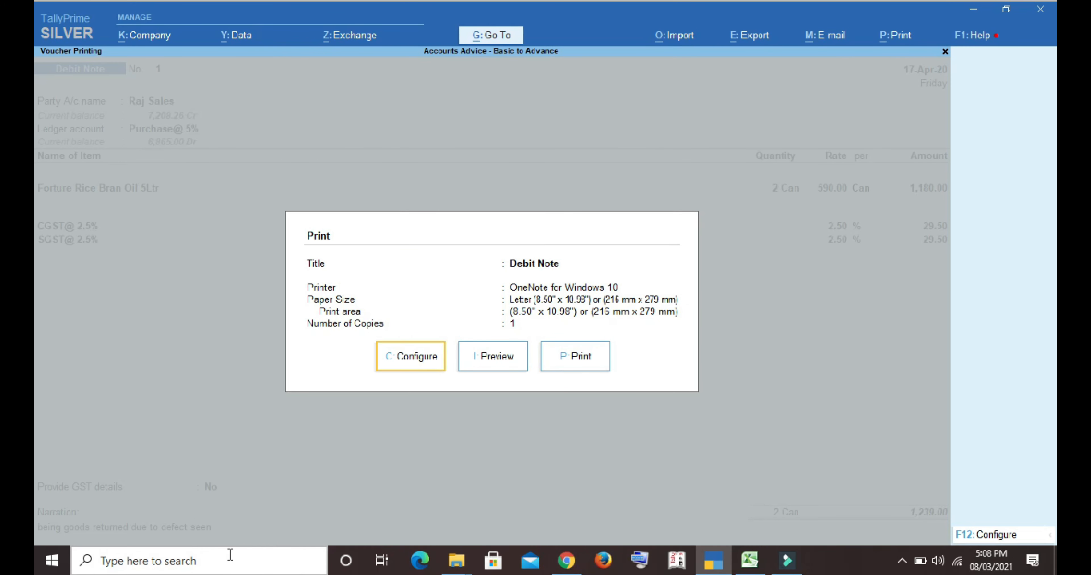
key("Return")
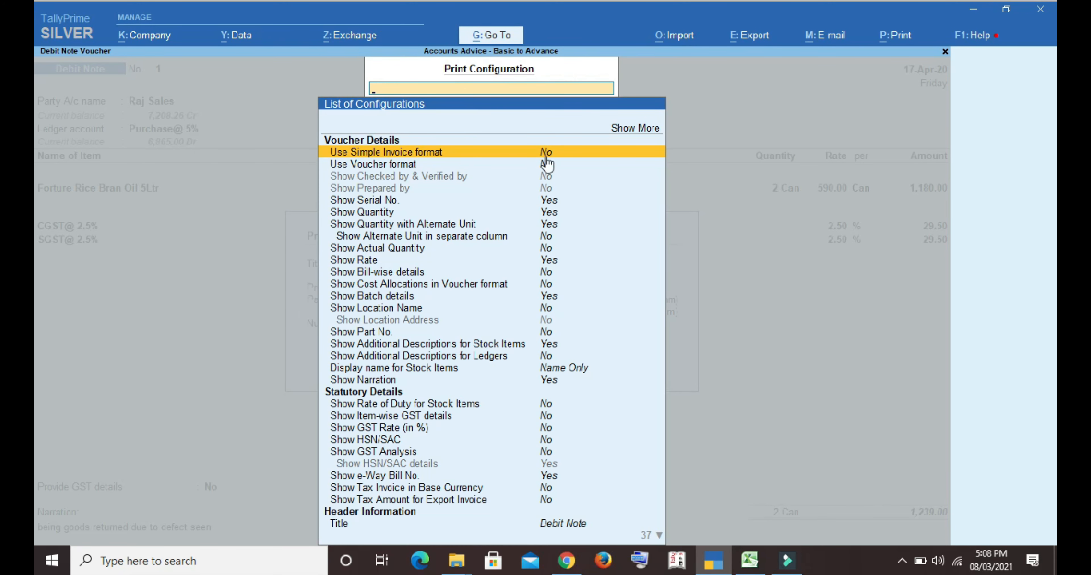
key("Down")
key("Down")
key("Down")
key("Down")
key("Down")
key("Down")
key("Down")
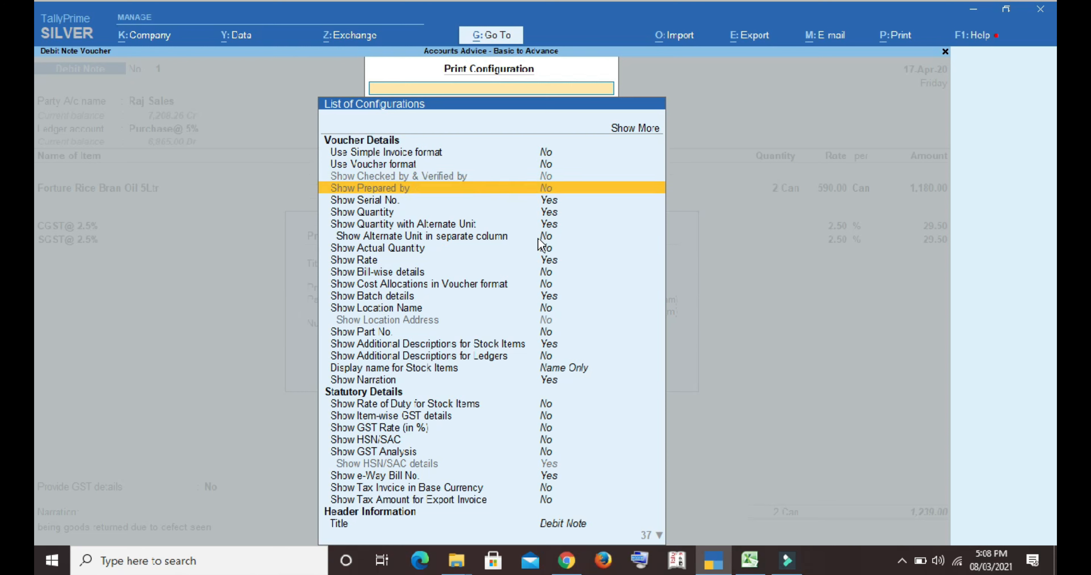
key("Escape")
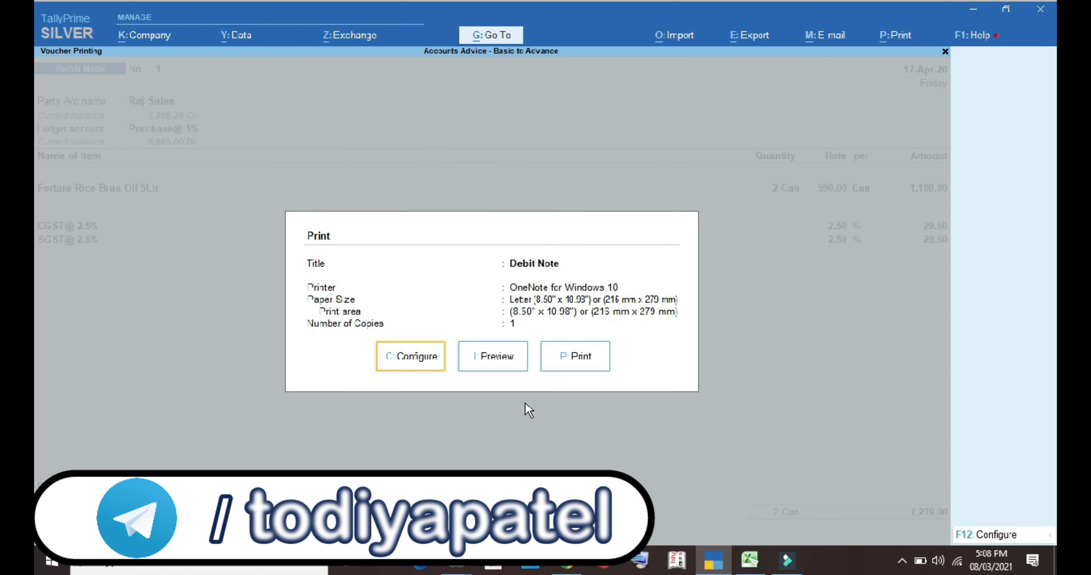
left_click(509, 362)
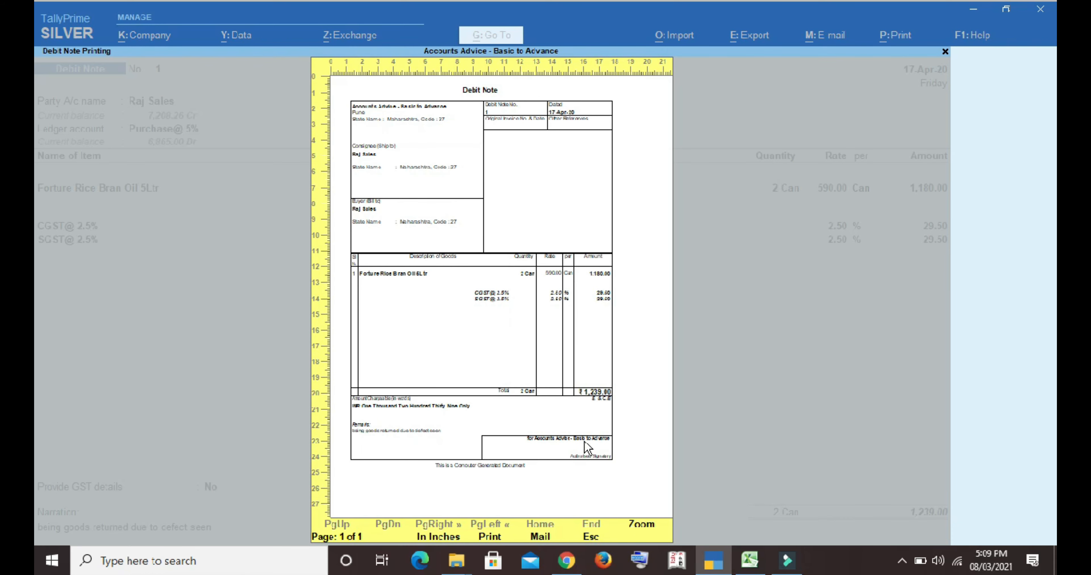
Step: Enlarge the debit note preview to examine it, close the preview, and print the debit note
left_click(640, 524)
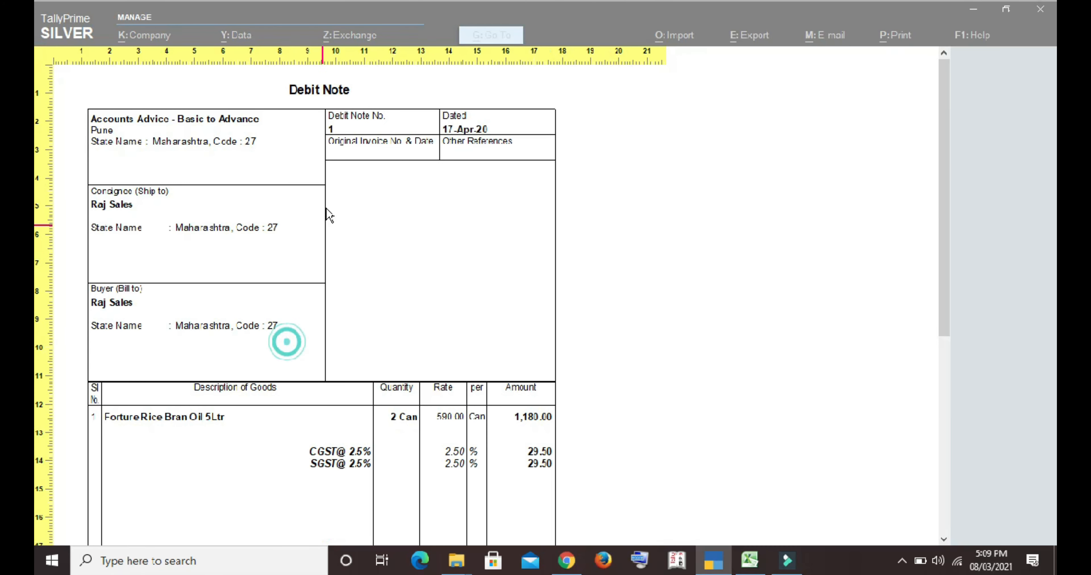
key("Escape")
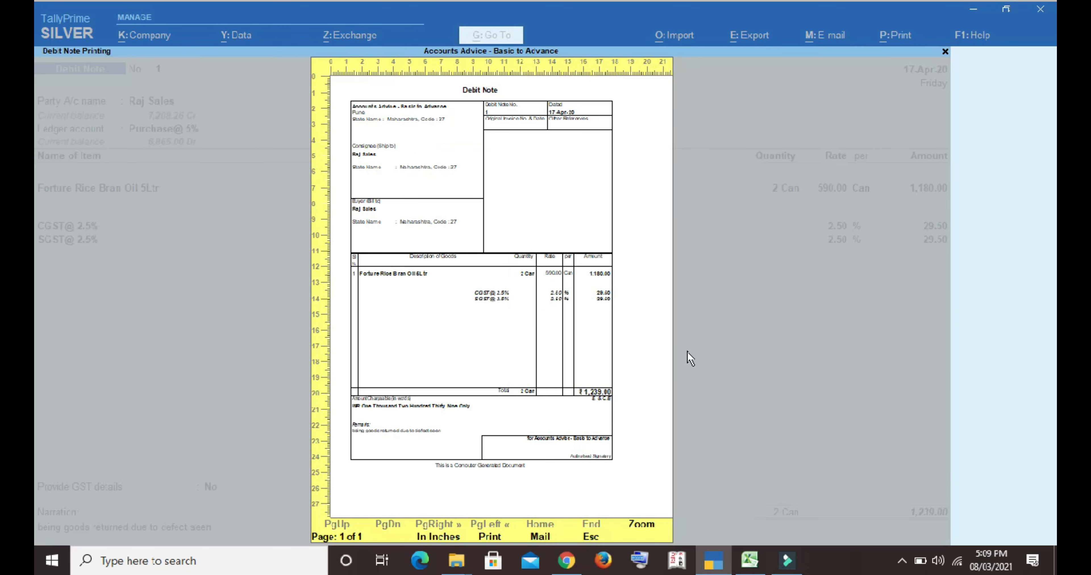
key("Escape")
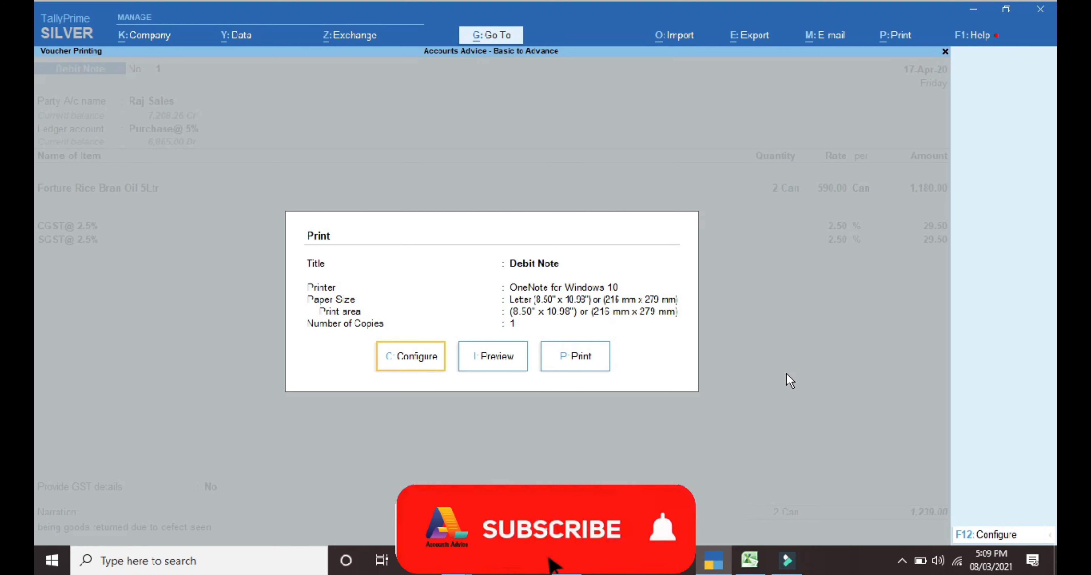
left_click(604, 356)
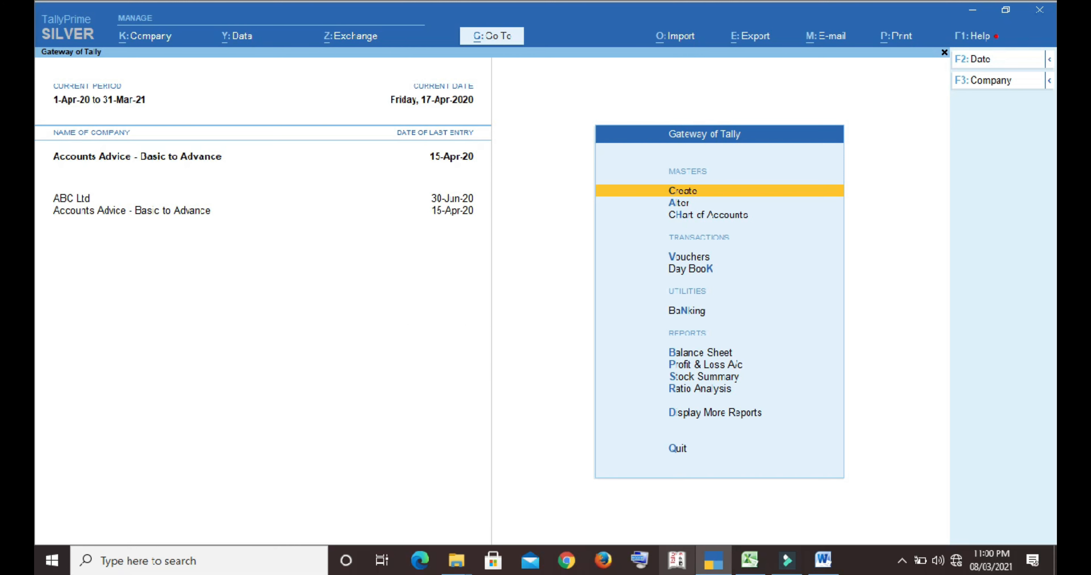
Step: Start a new Debit Note voucher from the Gateway of Tally and change its mode to As Voucher
key("Down")
key("Down")
key("Down")
key("Down")
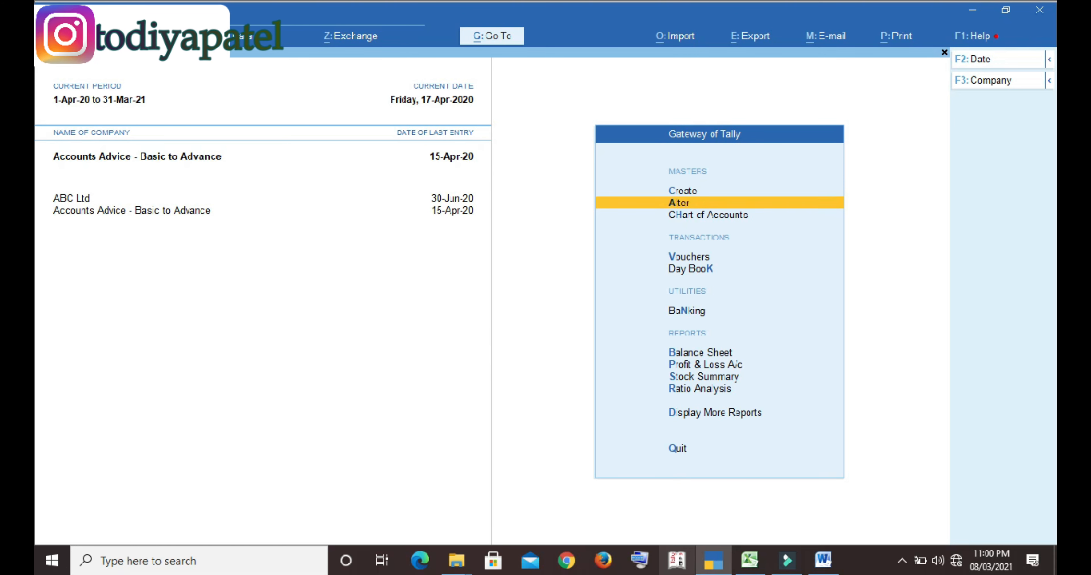
key("Up")
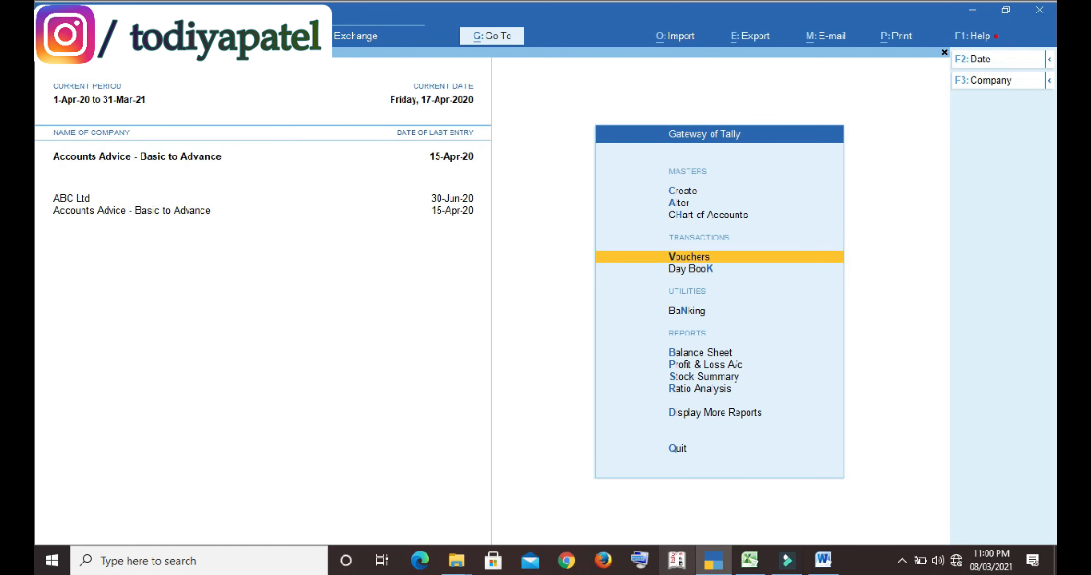
key("Return")
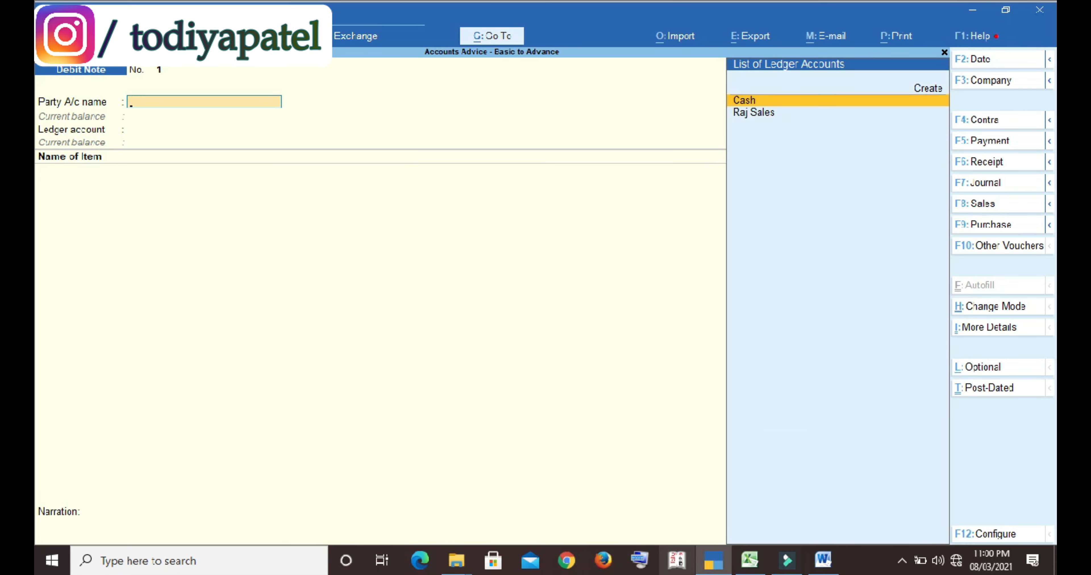
key("ctrl+h")
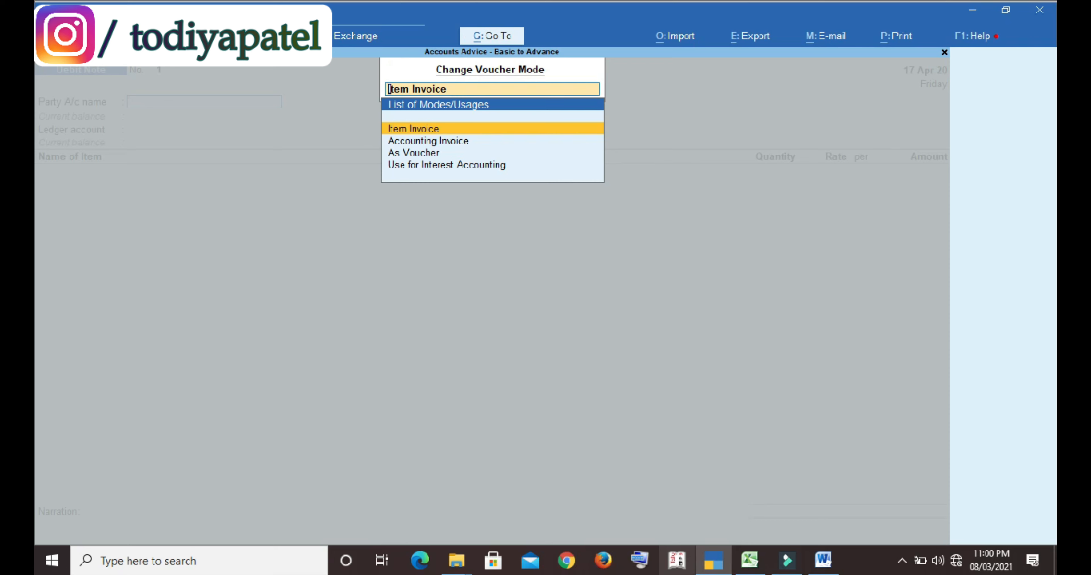
key("Down")
key("Down")
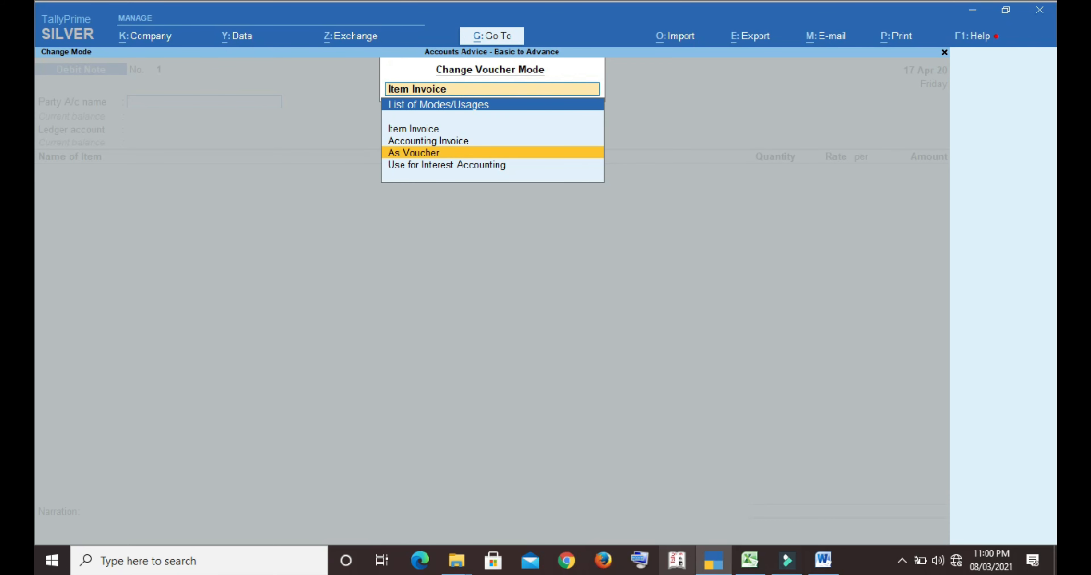
key("Return")
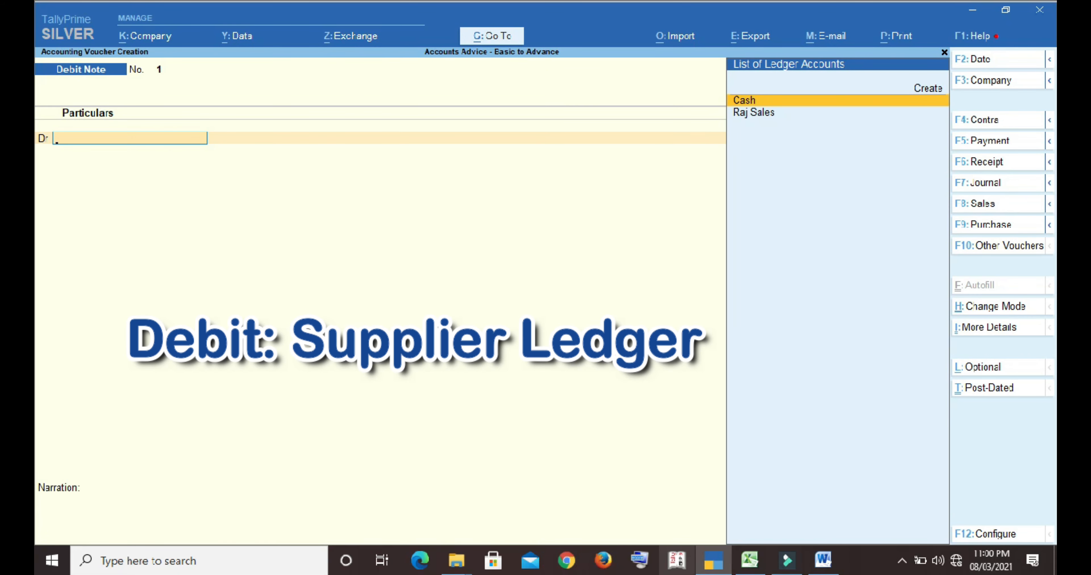
Step: Debit the supplier ledger Raj Sales with 1,239.00 in the debit note
key("Down")
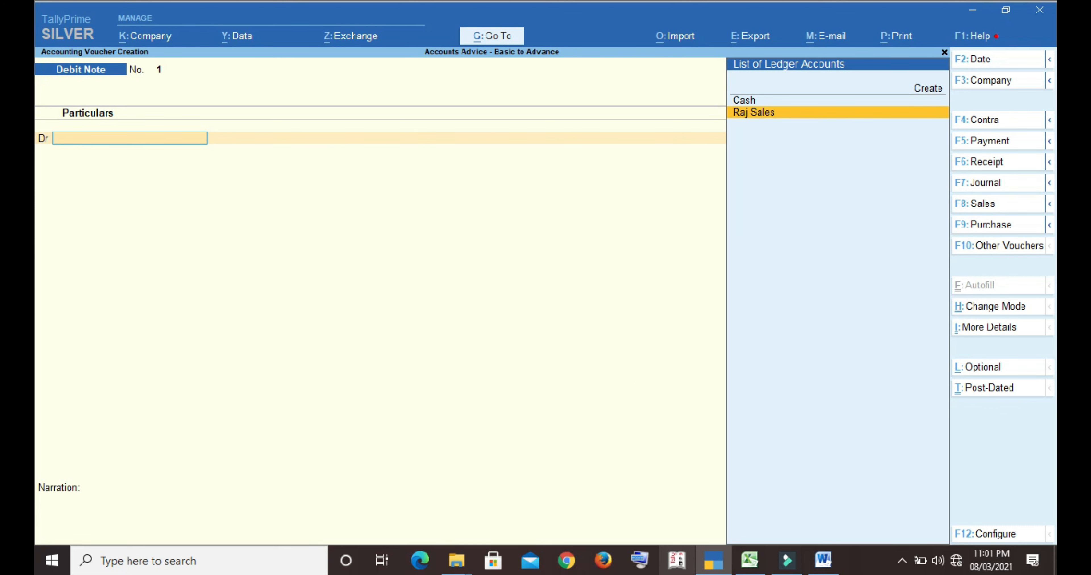
key("Return")
key("ctrl+a")
key("ctrl+a")
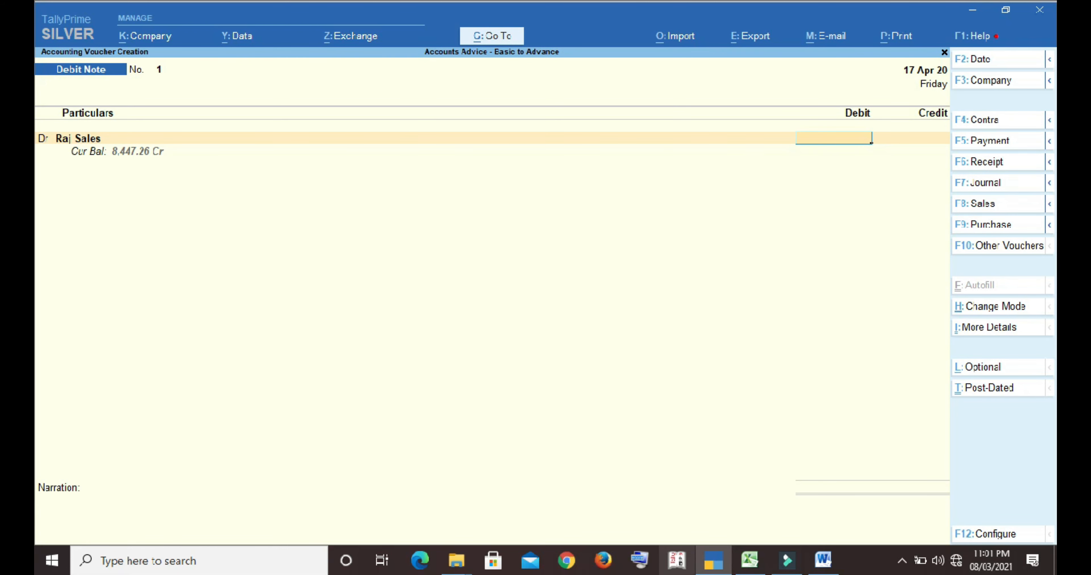
type("1239")
key("Return")
Step: Allocate the Raj Sales debit as Agst Ref to pending bill 1 dated 15-Apr-20 in the bill-wise details
key("Return")
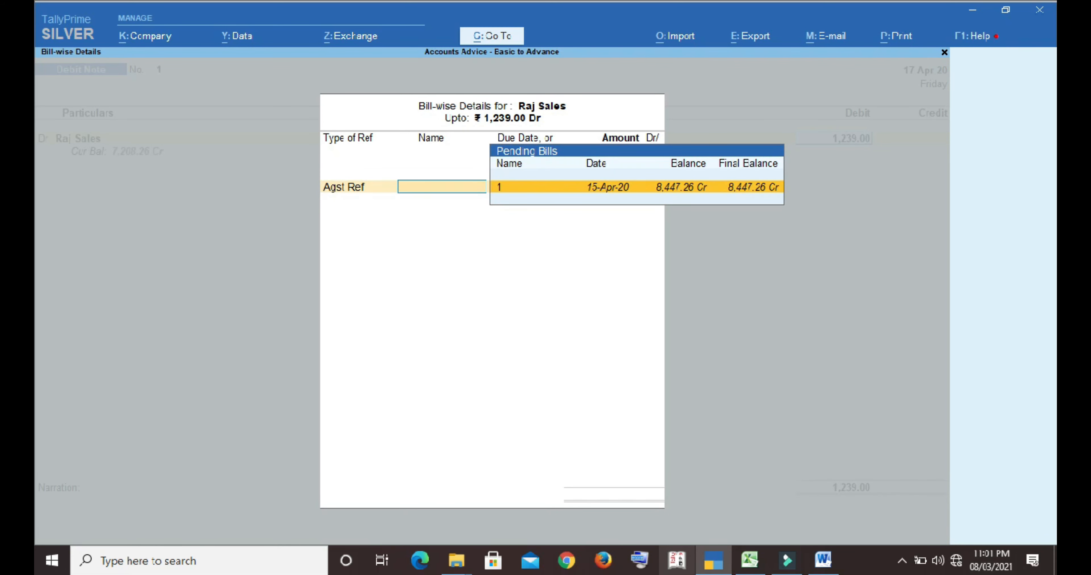
key("Return")
key("Return")
key("Return")
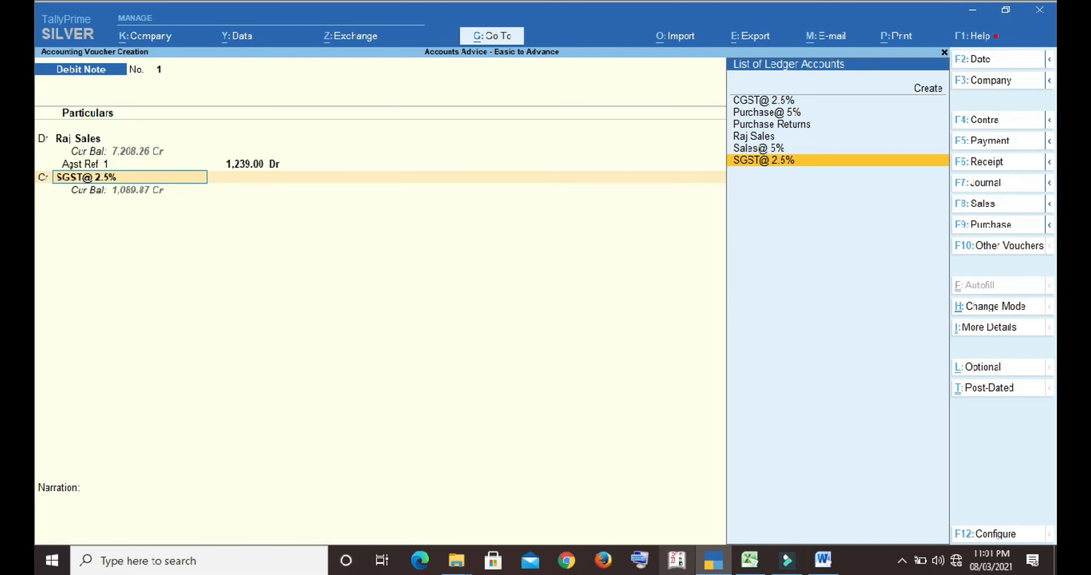
Step: Credit Purchase@ 5% with 1,180.00 for 2 Can of the 5 Ltr rice bran oil at 590.00 per Can
key("Up")
key("Up")
key("Up")
key("Up")
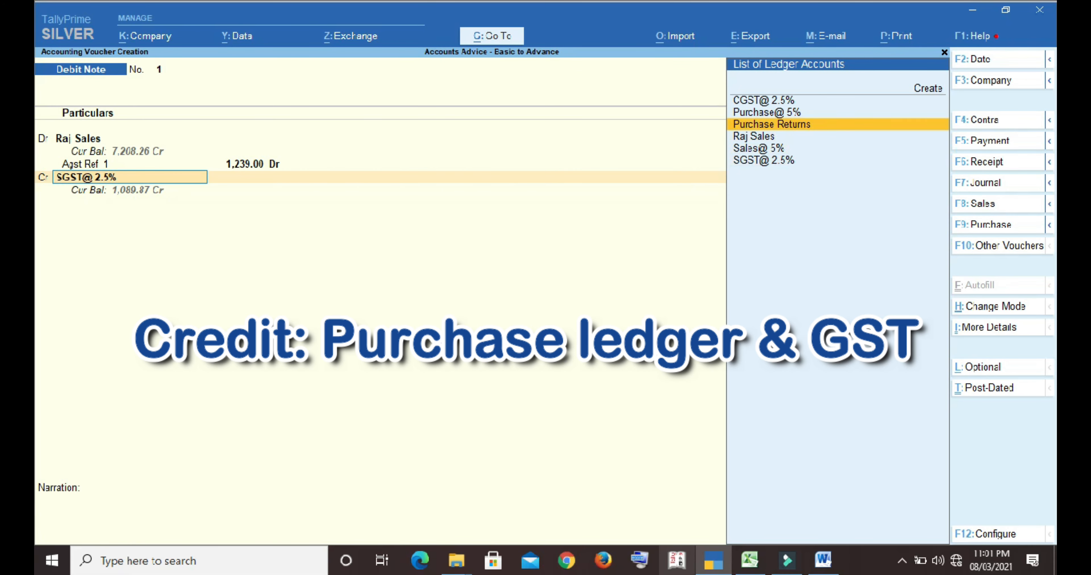
key("Return")
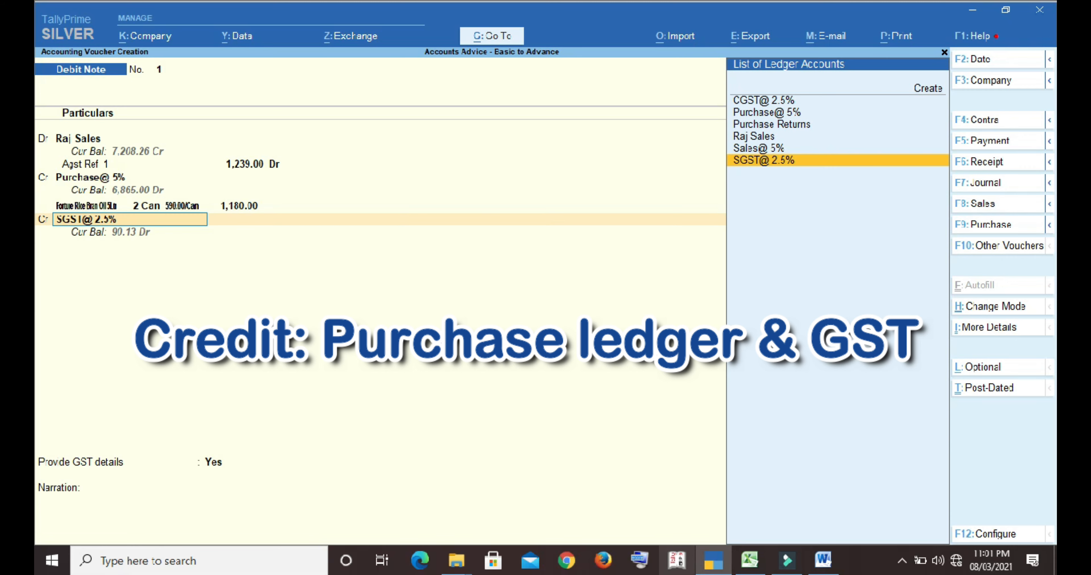
Step: Credit the CGST@ 2.5% and SGST@ 2.5% ledgers with 29.50 each
key("Up")
key("Up")
key("Up")
key("Up")
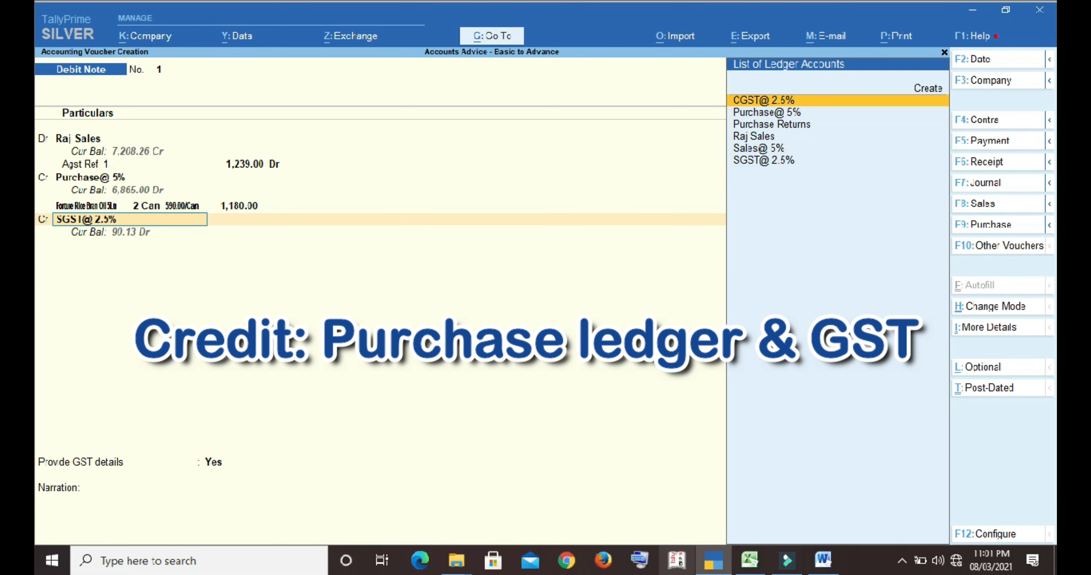
key("Return")
type("2")
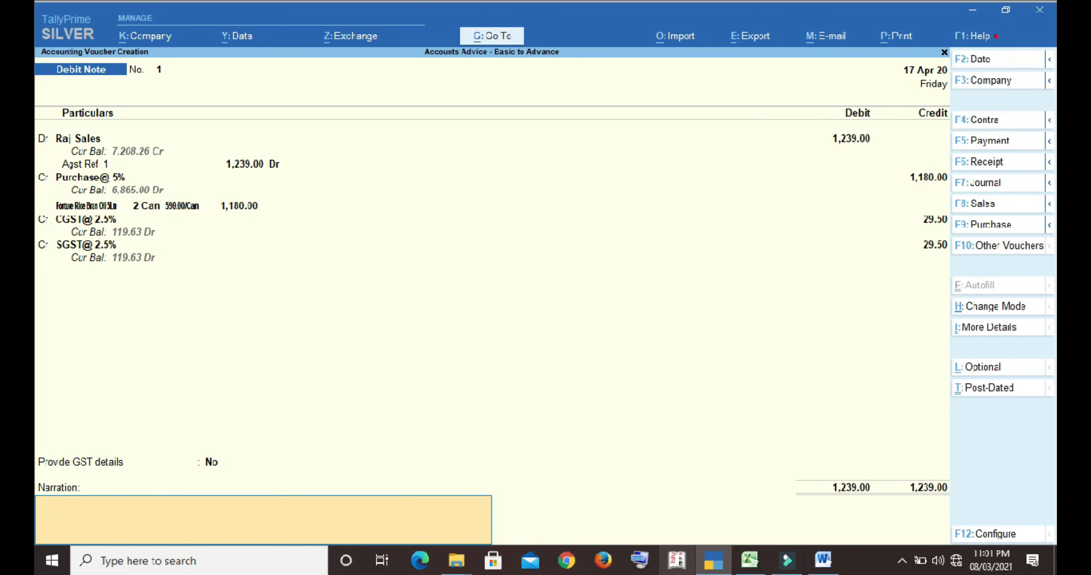
Step: Enter the narration "being goods returned" and save the debit note
type("being goods returned")
key("Return")
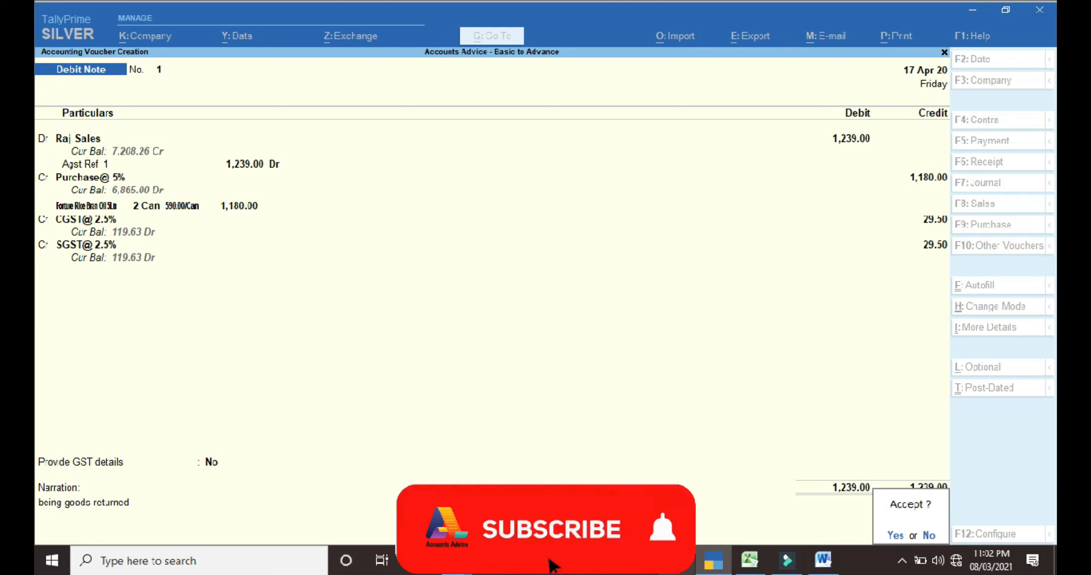
key("Return")
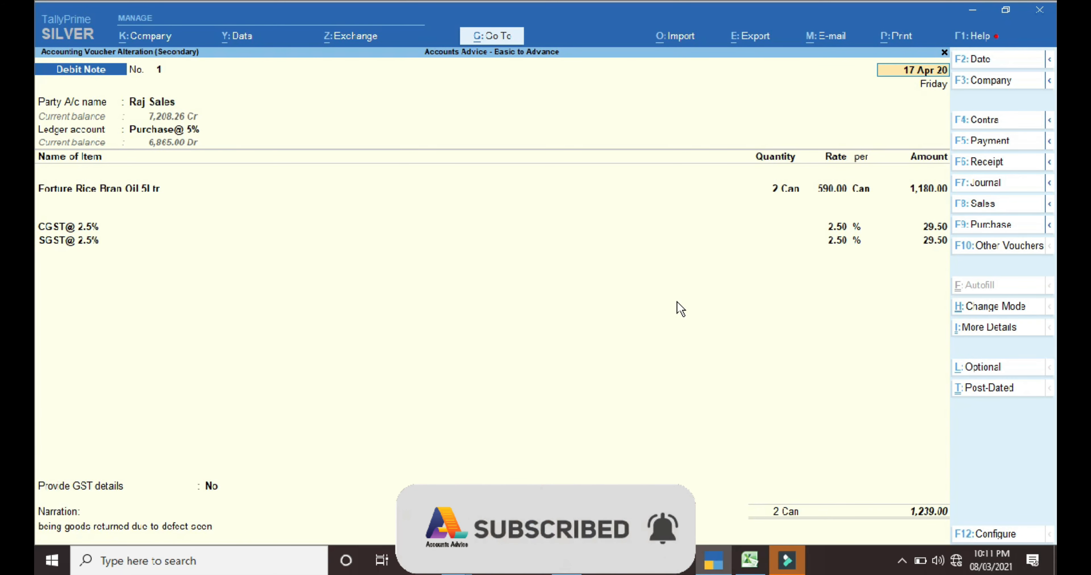